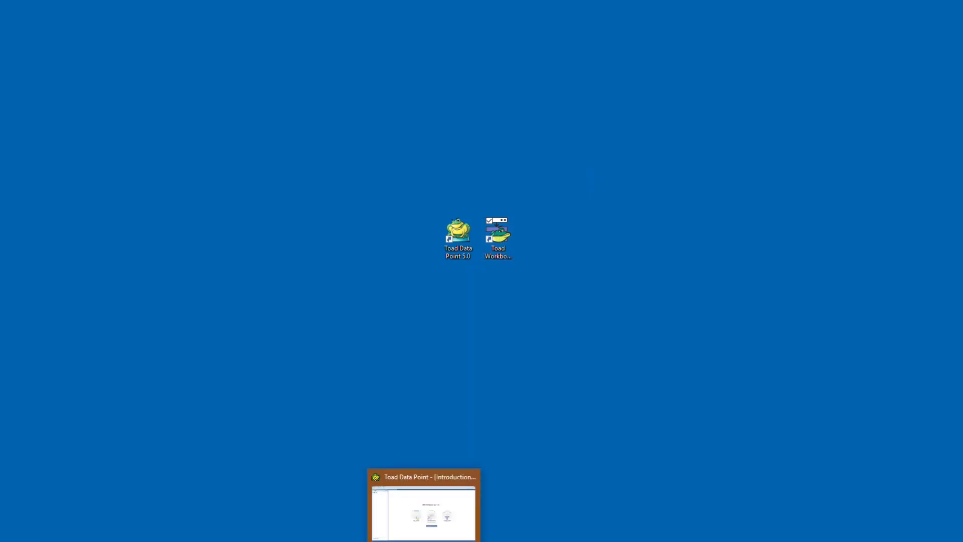
Switch to Toad Data Point and start a new workbook named Customer Analysis
{"action": "left_click", "coordinate": [424, 540]}
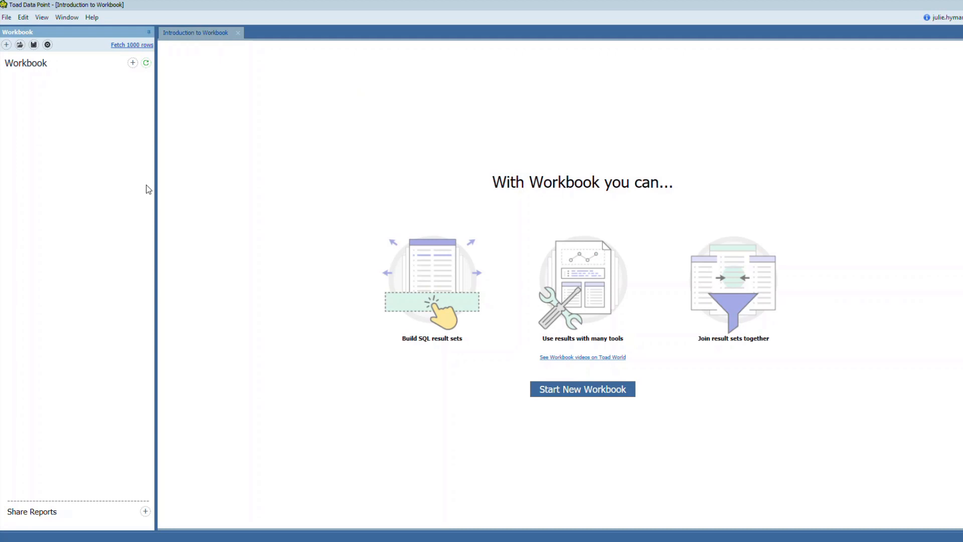
{"action": "mouse_move", "coordinate": [448, 273]}
{"action": "mouse_move", "coordinate": [398, 271]}
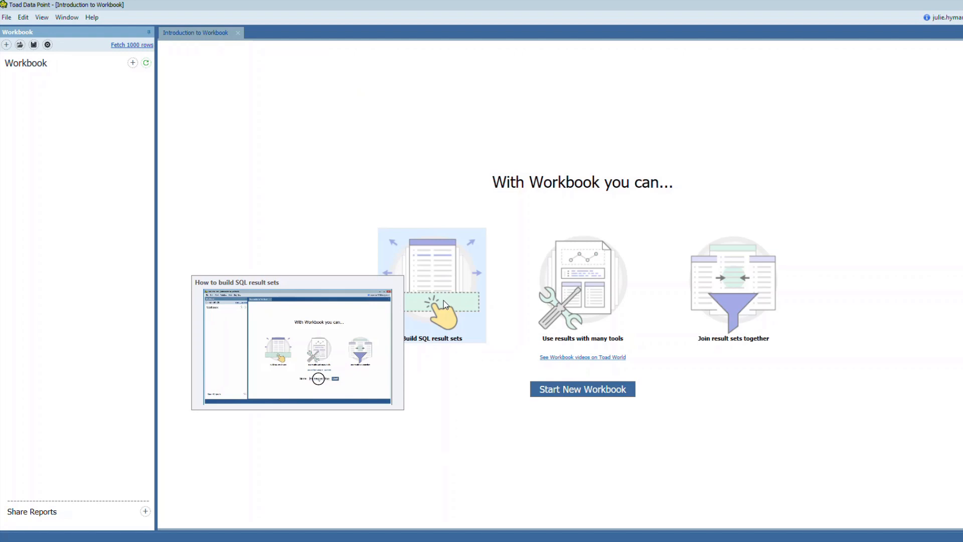
{"action": "mouse_move", "coordinate": [601, 306]}
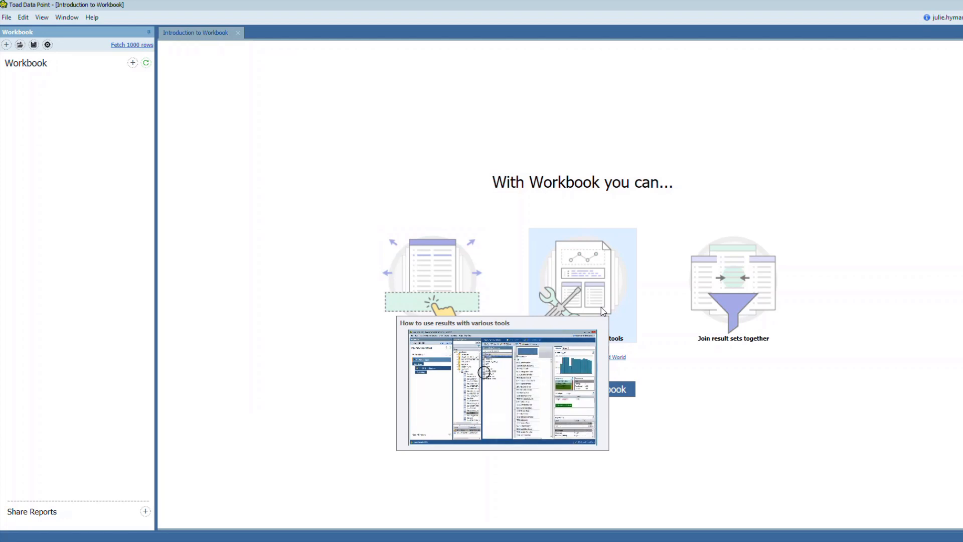
{"action": "mouse_move", "coordinate": [735, 279]}
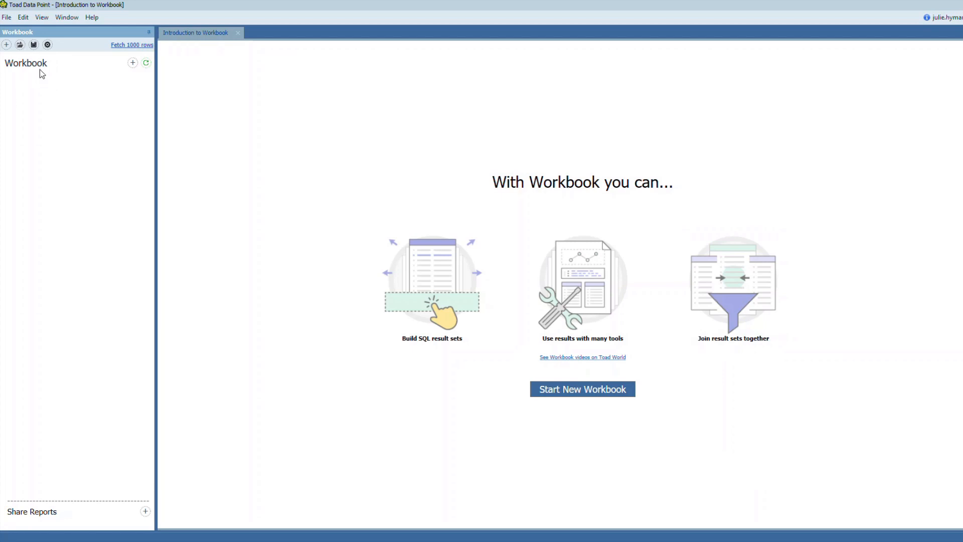
{"action": "left_click", "coordinate": [588, 395]}
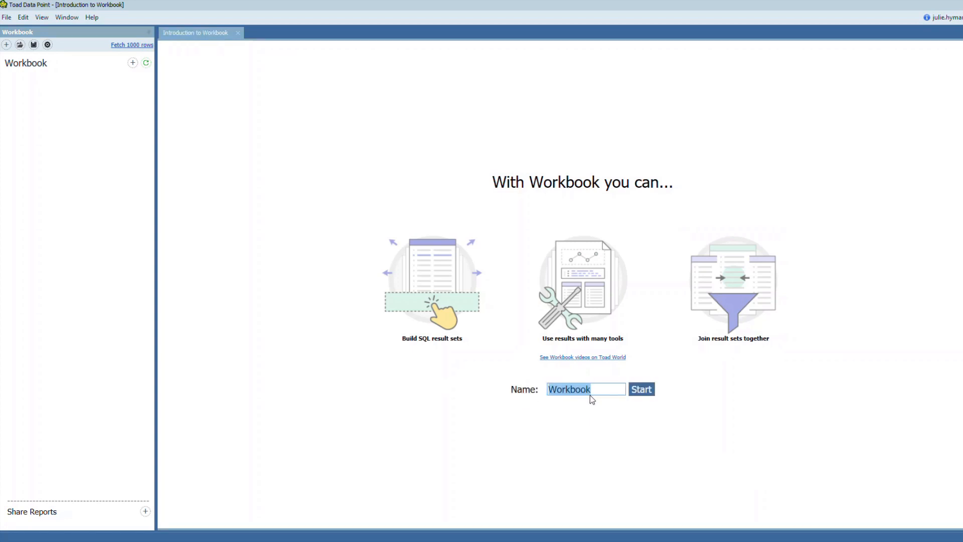
{"action": "type", "text": "Customer Analysis"}
{"action": "left_click", "coordinate": [638, 393]}
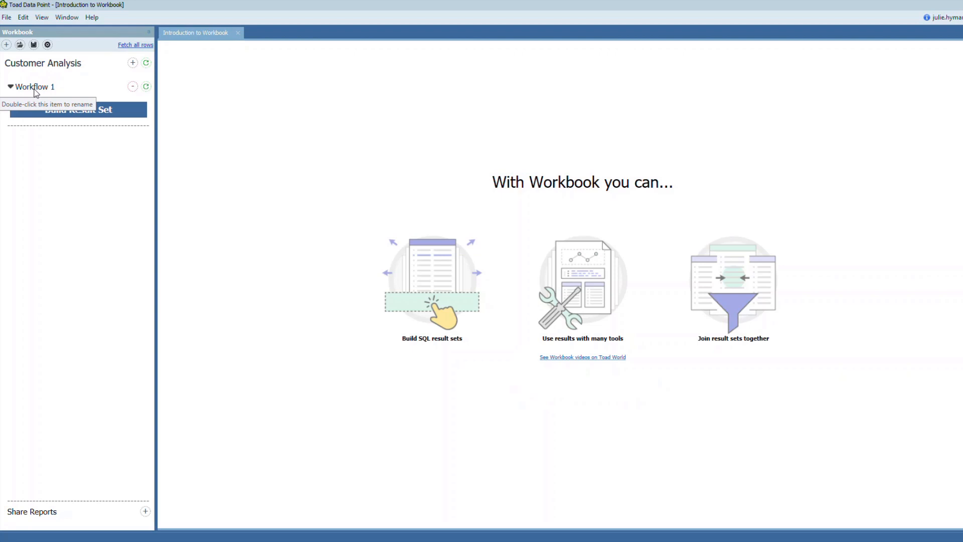
Build a result set in Workflow 1 with a new Query Builder on the SQL Server 2017 Demo connection
{"action": "left_click", "coordinate": [82, 111]}
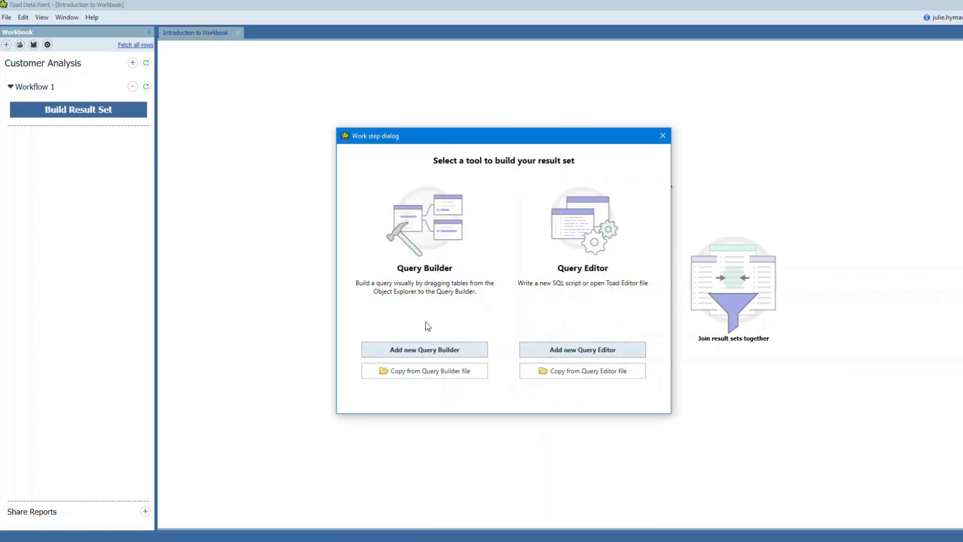
{"action": "left_click", "coordinate": [429, 354]}
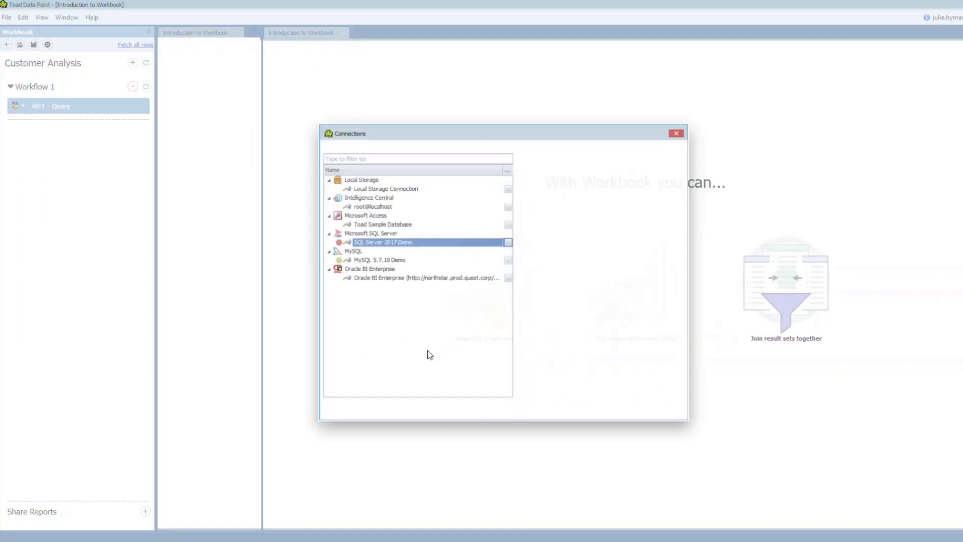
{"action": "double_click", "coordinate": [380, 241]}
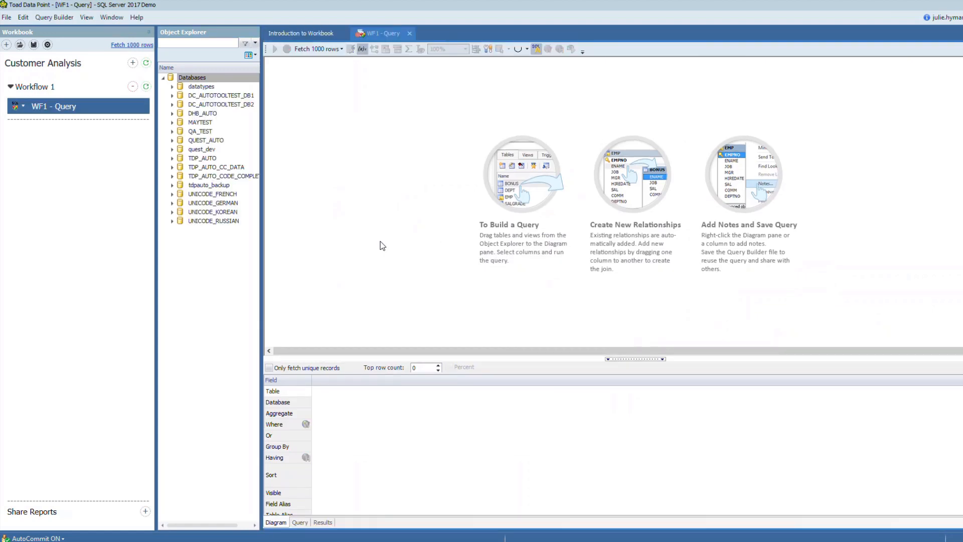
Add the ADDRESS, CONTACT and CUSTOMER tables from the quest_dev database to the query diagram
{"action": "left_click", "coordinate": [172, 149]}
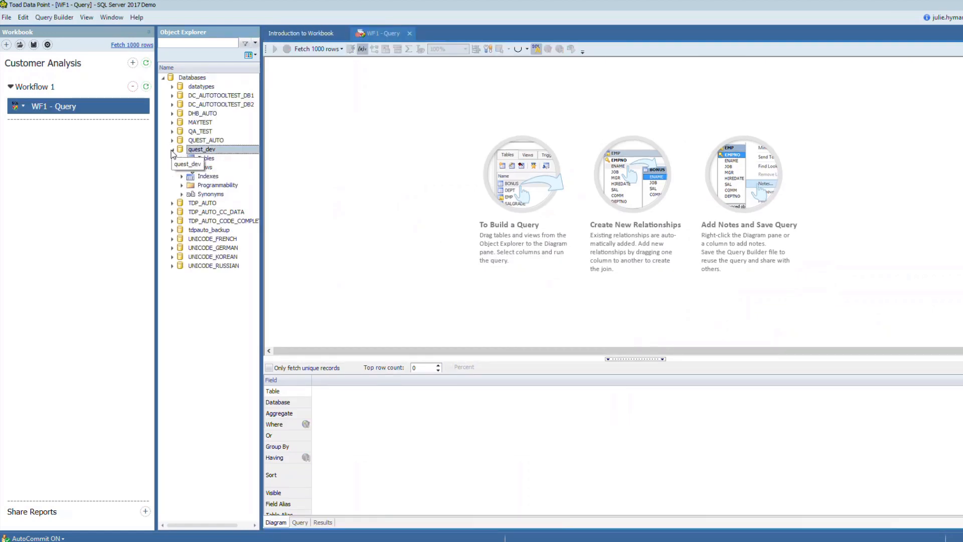
{"action": "left_click", "coordinate": [182, 158]}
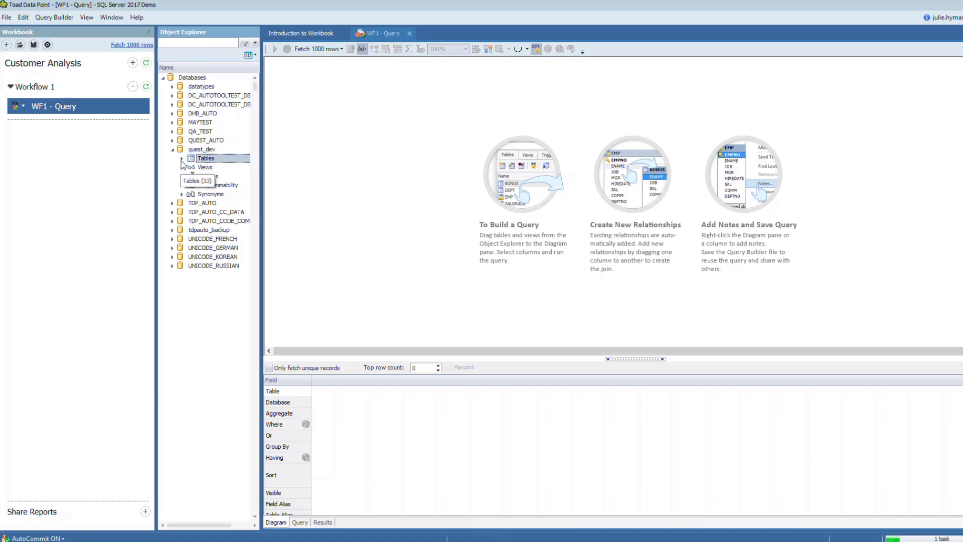
{"action": "left_click_drag", "start_coordinate": [225, 167], "coordinate": [321, 132]}
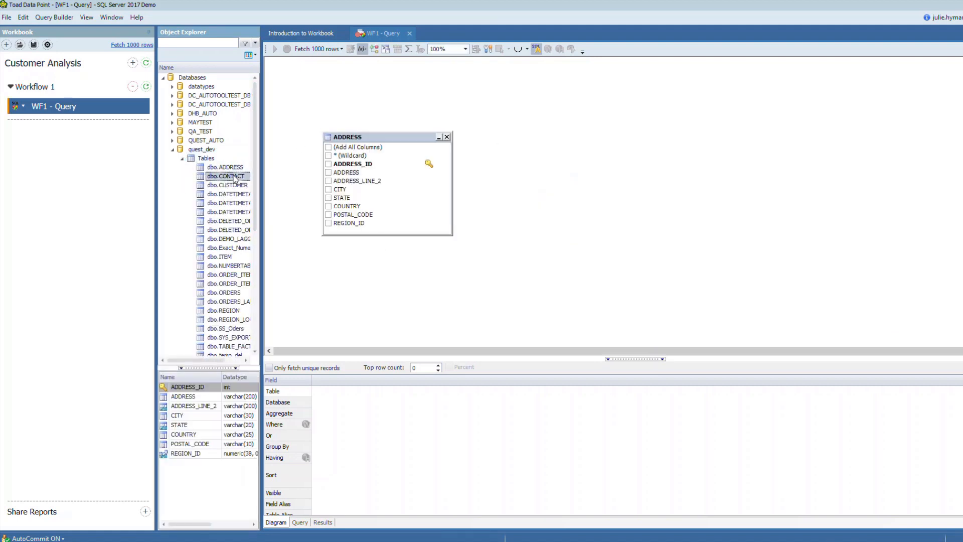
{"action": "left_click_drag", "start_coordinate": [226, 176], "coordinate": [490, 157]}
{"action": "left_click_drag", "start_coordinate": [227, 185], "coordinate": [701, 151]}
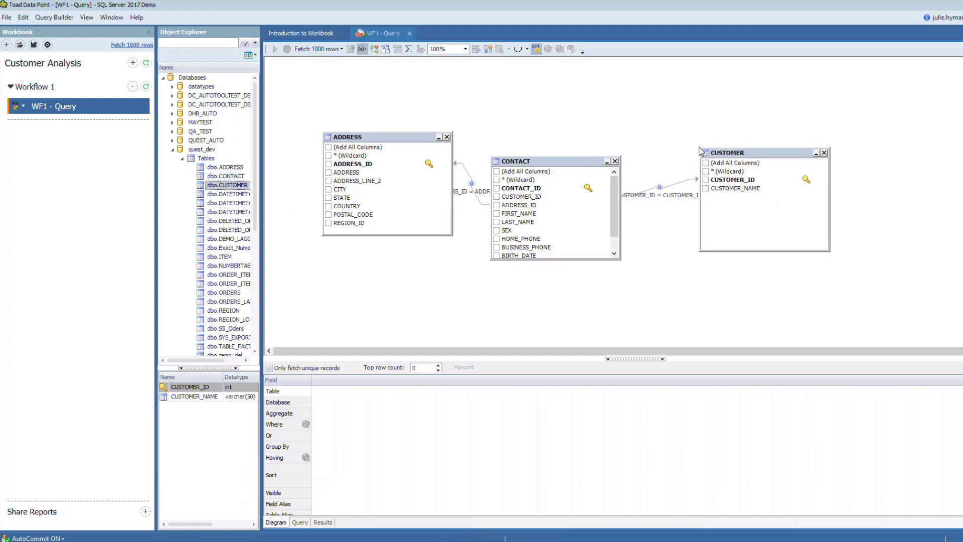
Include CUSTOMER_NAME from the CUSTOMER table and FIRST_NAME and LAST_NAME from the CONTACT table in the query
{"action": "left_click", "coordinate": [706, 189]}
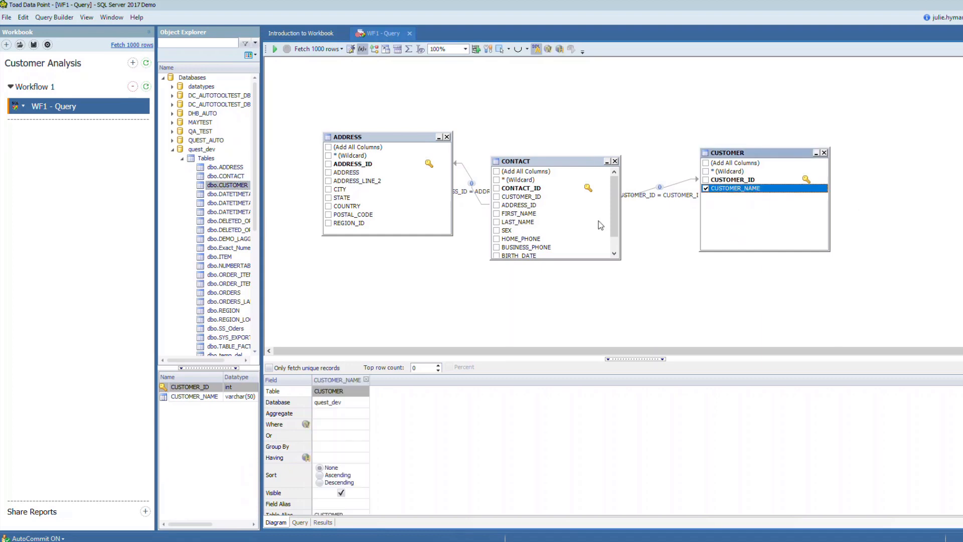
{"action": "left_click", "coordinate": [497, 213]}
{"action": "left_click", "coordinate": [497, 222]}
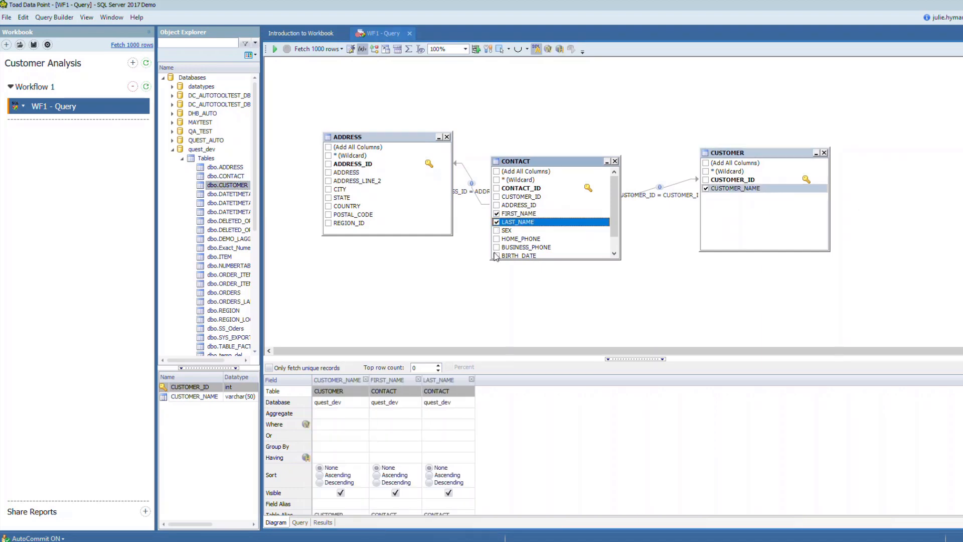
{"action": "left_click", "coordinate": [530, 257]}
Include the ADDRESS, CITY, STATE, COUNTRY and POSTAL_CODE columns of the ADDRESS table in the query
{"action": "left_click", "coordinate": [329, 173]}
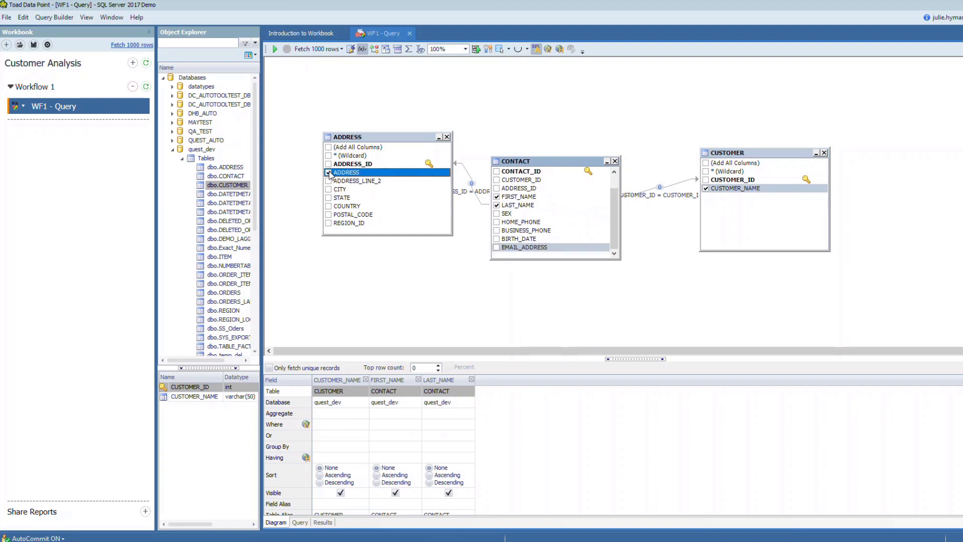
{"action": "left_click", "coordinate": [329, 190]}
{"action": "left_click", "coordinate": [329, 197]}
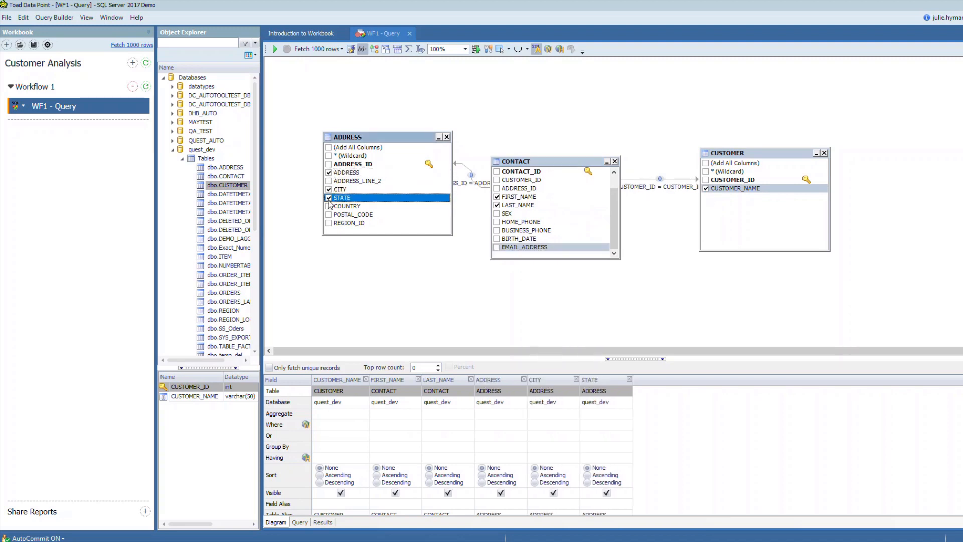
{"action": "left_click", "coordinate": [328, 207]}
{"action": "left_click", "coordinate": [329, 215]}
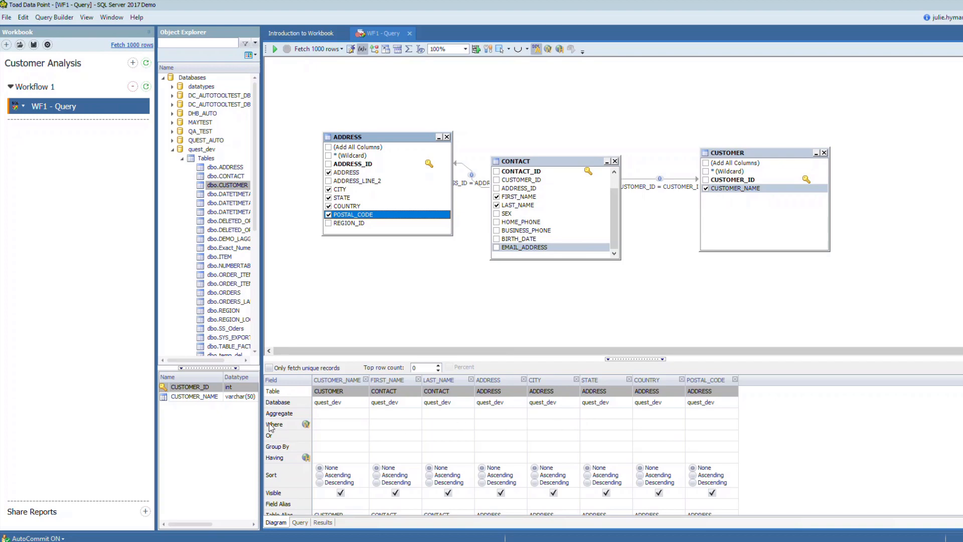
Start a Where condition on the COUNTRY column and set its operator to IN
{"action": "left_click", "coordinate": [661, 427]}
{"action": "left_click", "coordinate": [681, 424]}
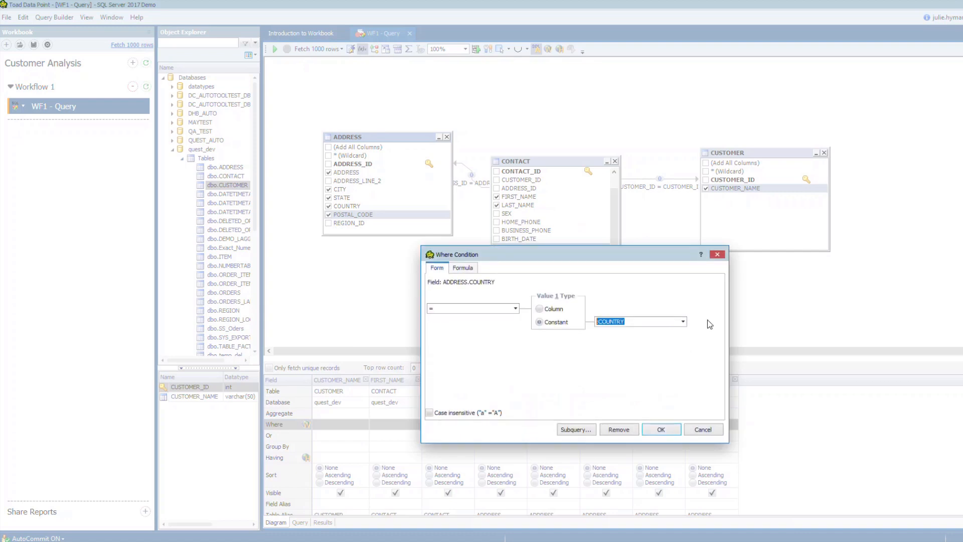
{"action": "left_click", "coordinate": [683, 322]}
{"action": "left_click", "coordinate": [515, 308]}
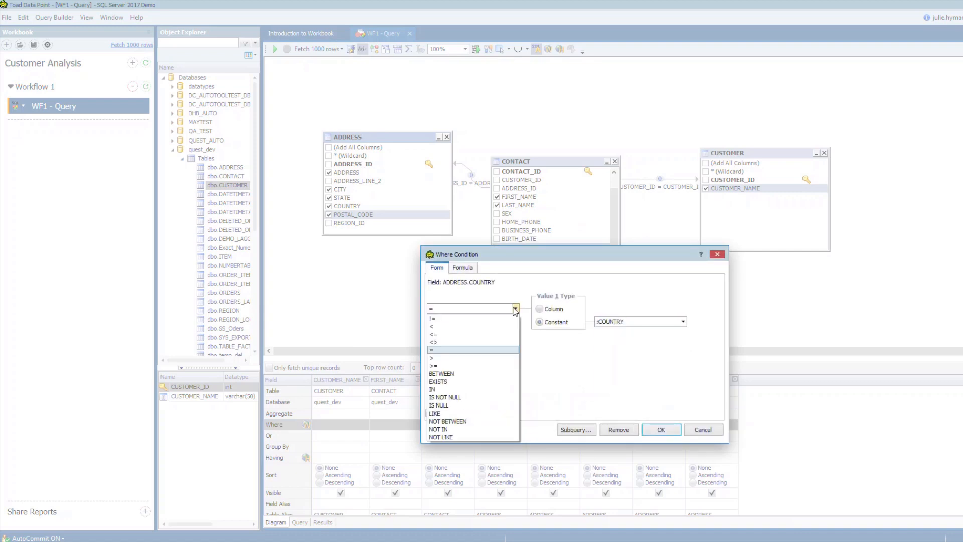
{"action": "left_click", "coordinate": [471, 390]}
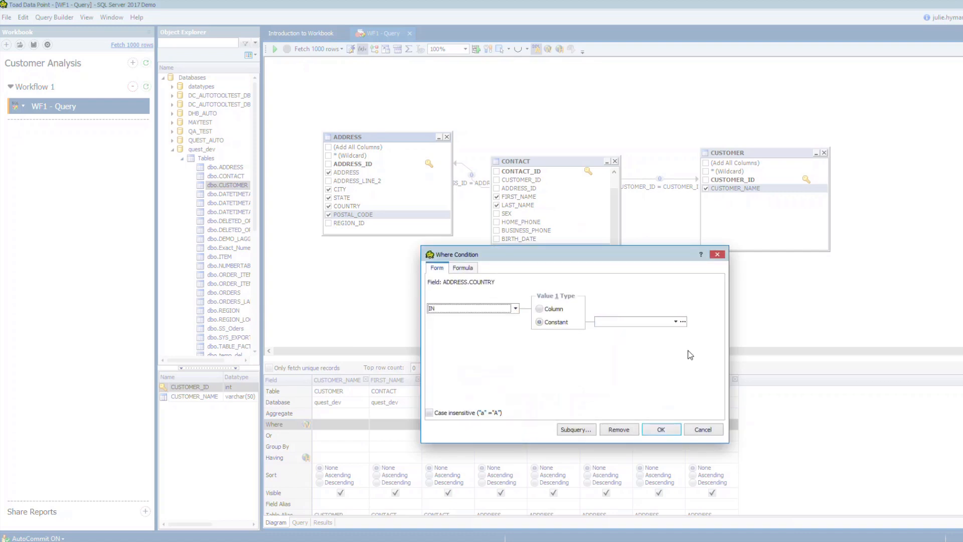
Choose Uganda, Uruguay, US and Uzbekistan as the country condition's values and apply the condition
{"action": "left_click", "coordinate": [676, 323]}
{"action": "left_click_drag", "start_coordinate": [696, 342], "coordinate": [696, 376]}
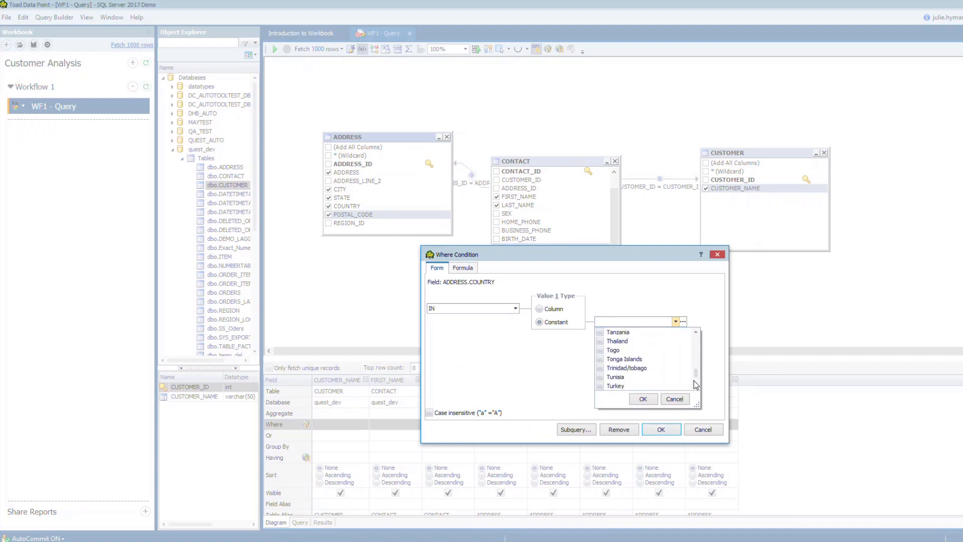
{"action": "scroll", "coordinate": [696, 384], "scroll_direction": "down", "scroll_amount": 1}
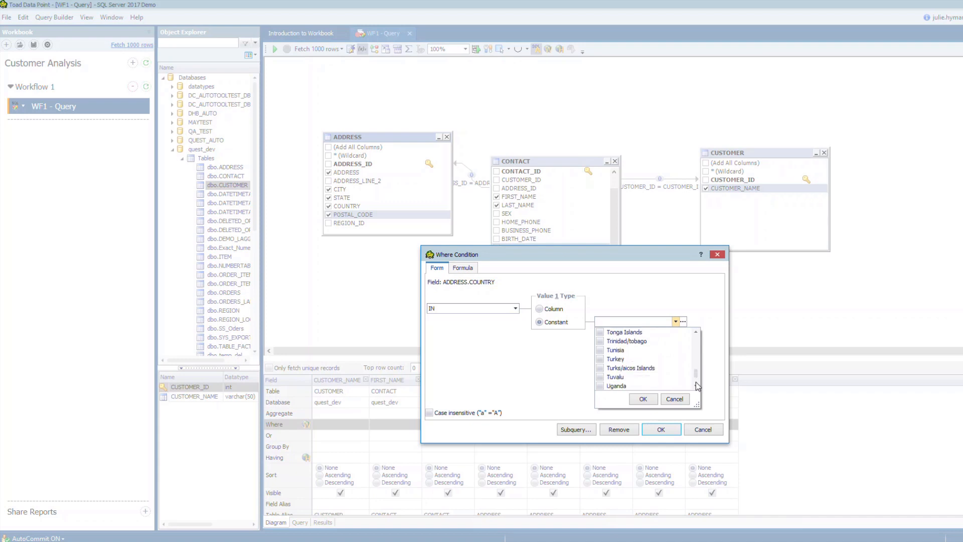
{"action": "scroll", "coordinate": [696, 381], "scroll_direction": "down", "scroll_amount": 3}
{"action": "left_click", "coordinate": [601, 377]}
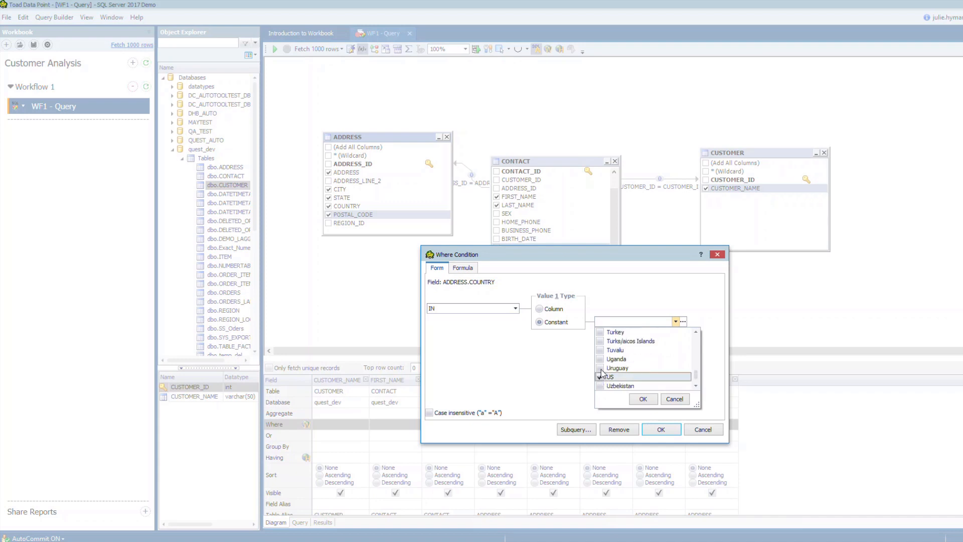
{"action": "left_click", "coordinate": [600, 368]}
{"action": "left_click", "coordinate": [601, 359]}
{"action": "left_click", "coordinate": [600, 386]}
{"action": "scroll", "coordinate": [692, 393], "scroll_direction": "down", "scroll_amount": 2}
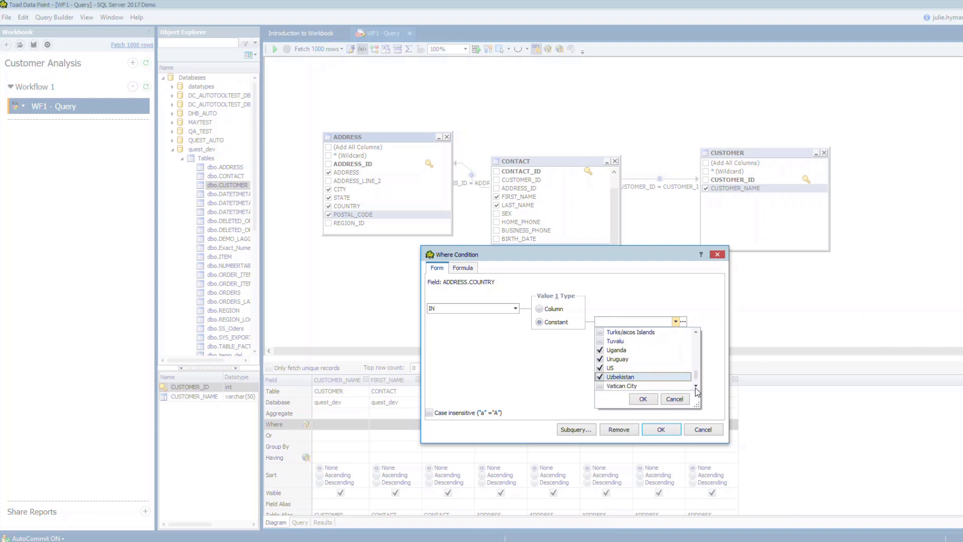
{"action": "left_click", "coordinate": [643, 398]}
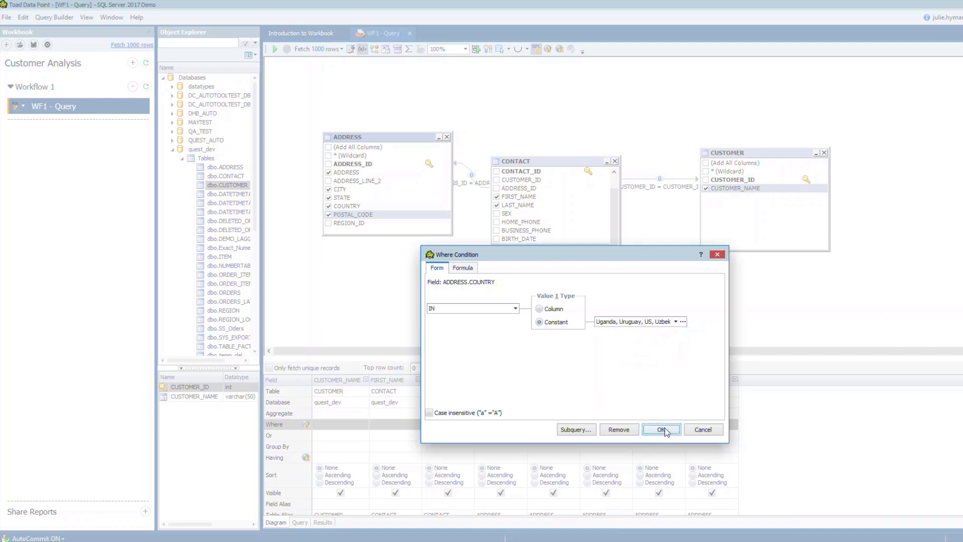
{"action": "left_click", "coordinate": [664, 428]}
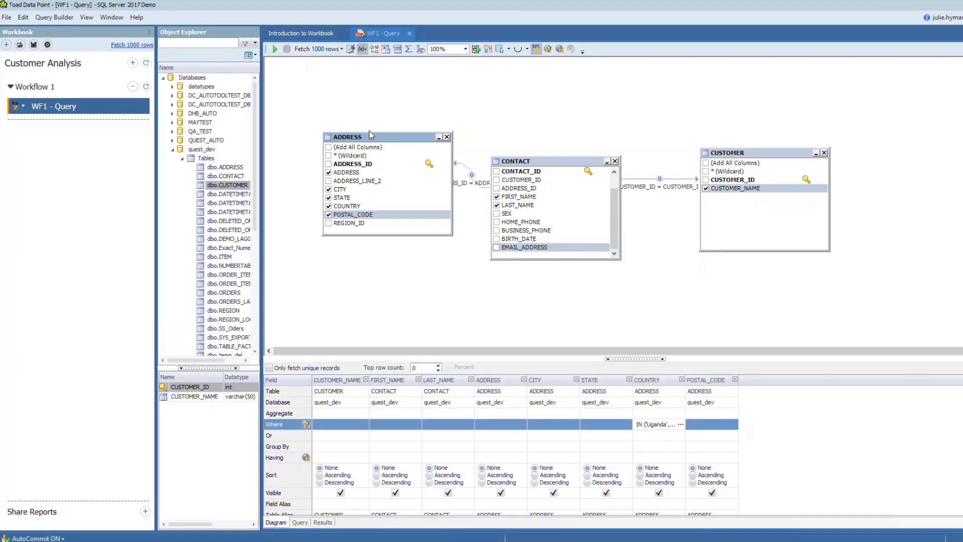
Run the query and rename its workflow step to Customer Query
{"action": "left_click", "coordinate": [275, 49]}
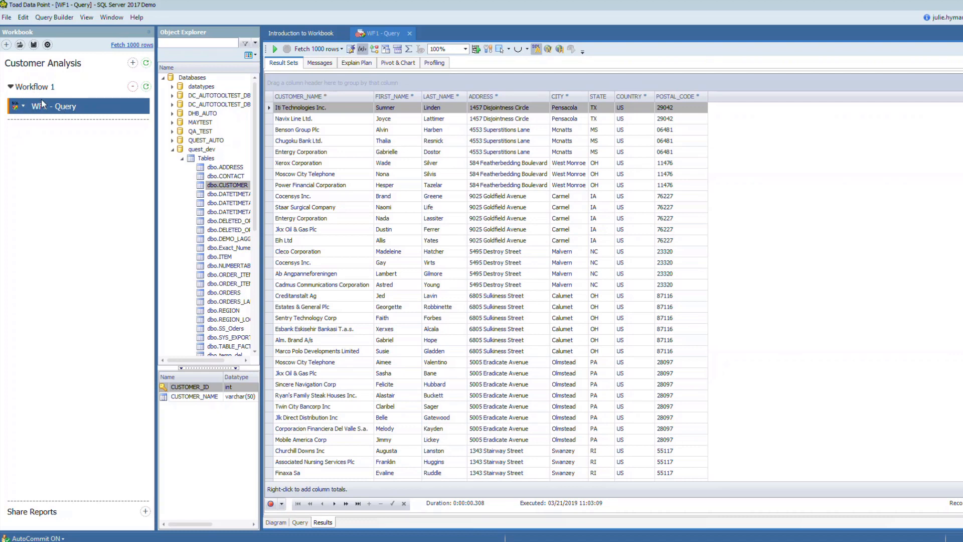
{"action": "double_click", "coordinate": [70, 106]}
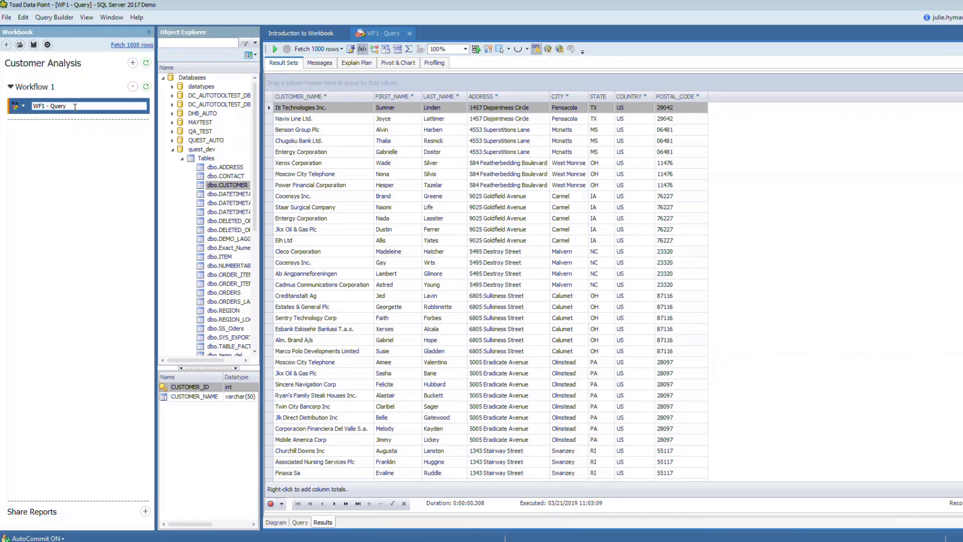
{"action": "type", "text": "Customer"}
{"action": "left_click", "coordinate": [69, 150]}
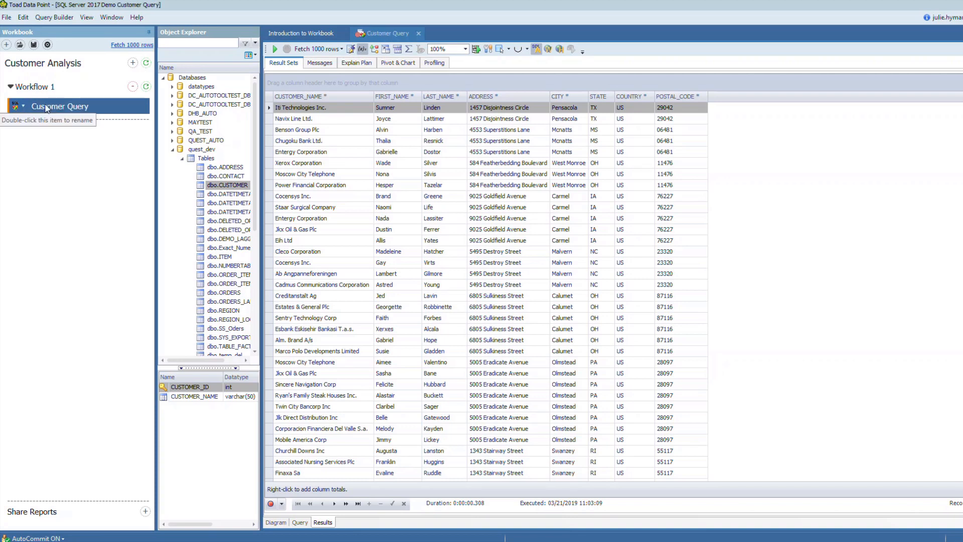
Add a Pivot Grid step after Customer Query with COUNTRY as the row field and CUSTOMER_NAME as the data item
{"action": "left_click", "coordinate": [24, 107]}
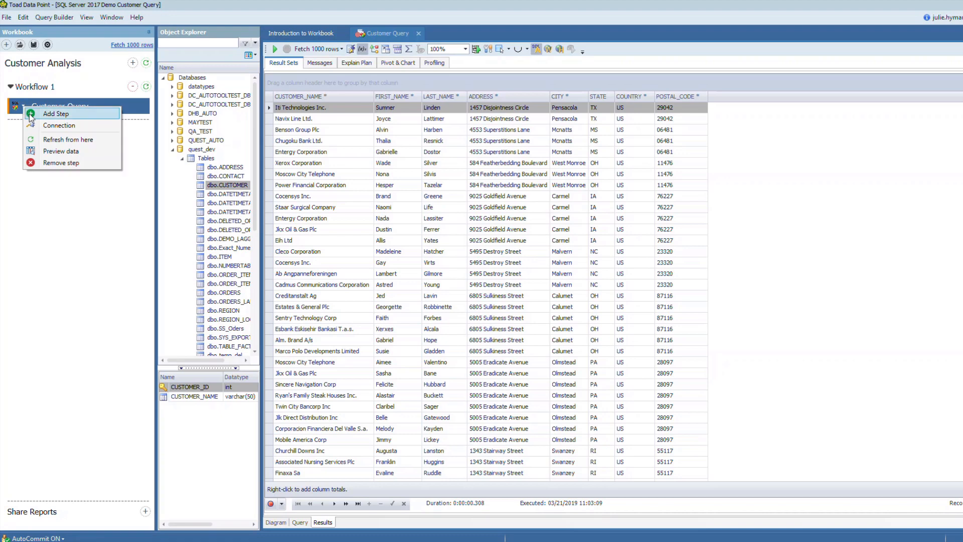
{"action": "left_click", "coordinate": [30, 115]}
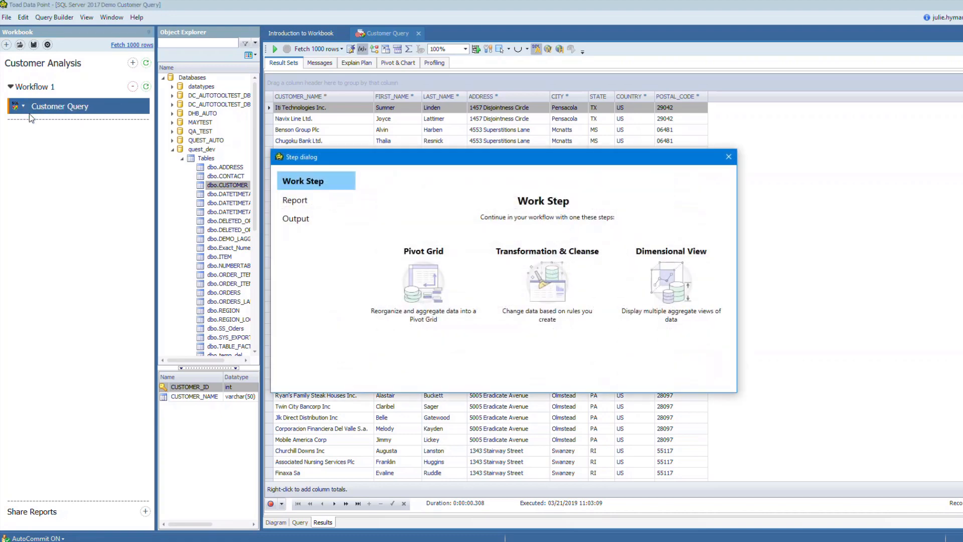
{"action": "left_click", "coordinate": [438, 282]}
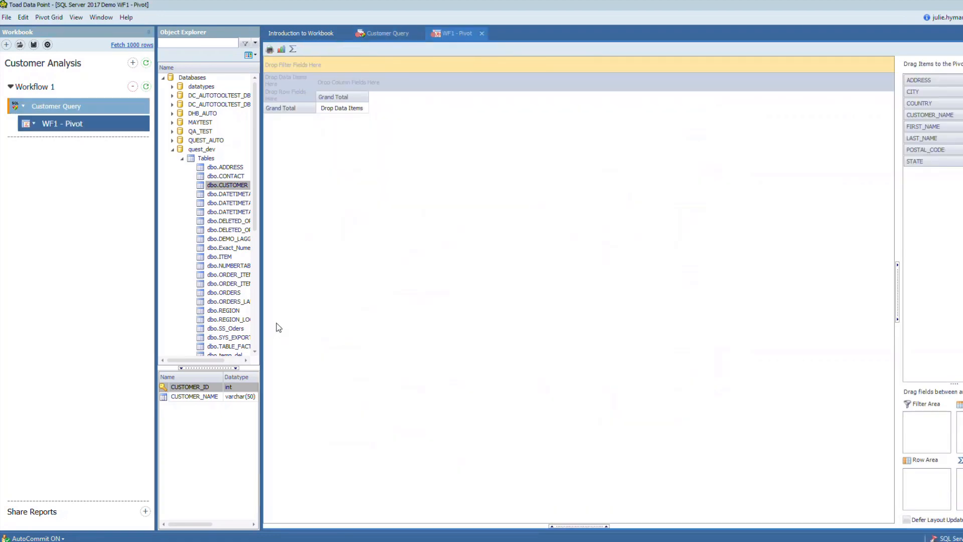
{"action": "left_click_drag", "start_coordinate": [920, 102], "coordinate": [296, 93]}
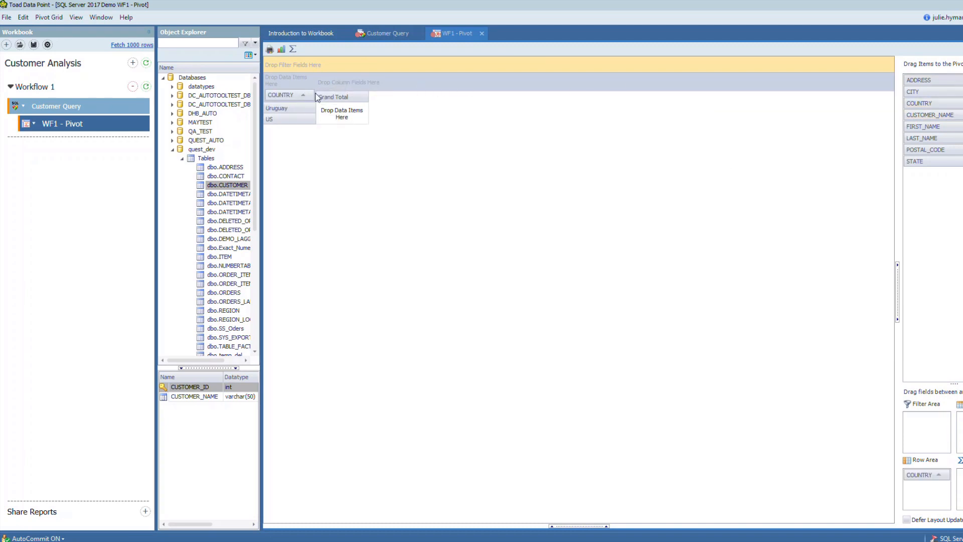
{"action": "left_click_drag", "start_coordinate": [929, 115], "coordinate": [341, 117]}
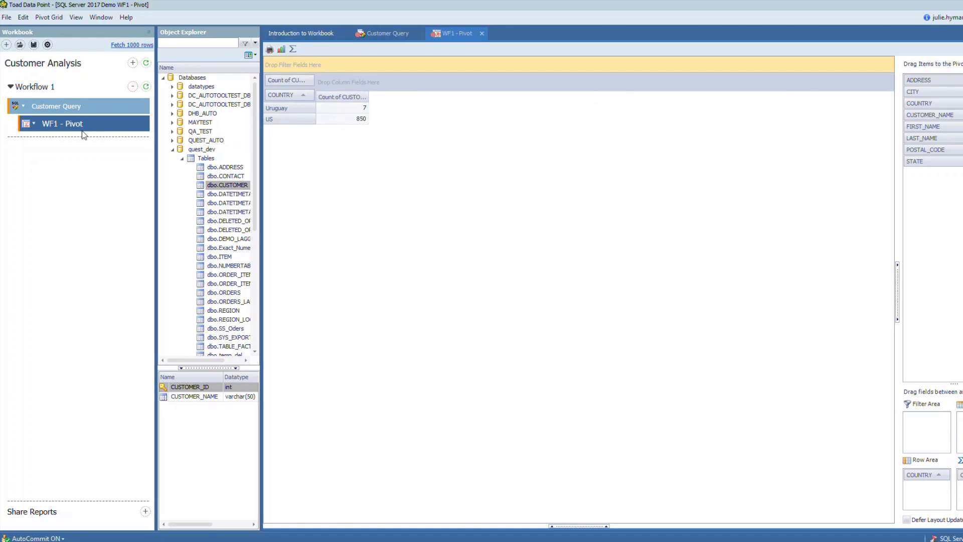
Rename the pivot step under Customer Query as Cust count by country
{"action": "left_click", "coordinate": [64, 125]}
{"action": "left_click_drag", "start_coordinate": [75, 123], "coordinate": [33, 125]}
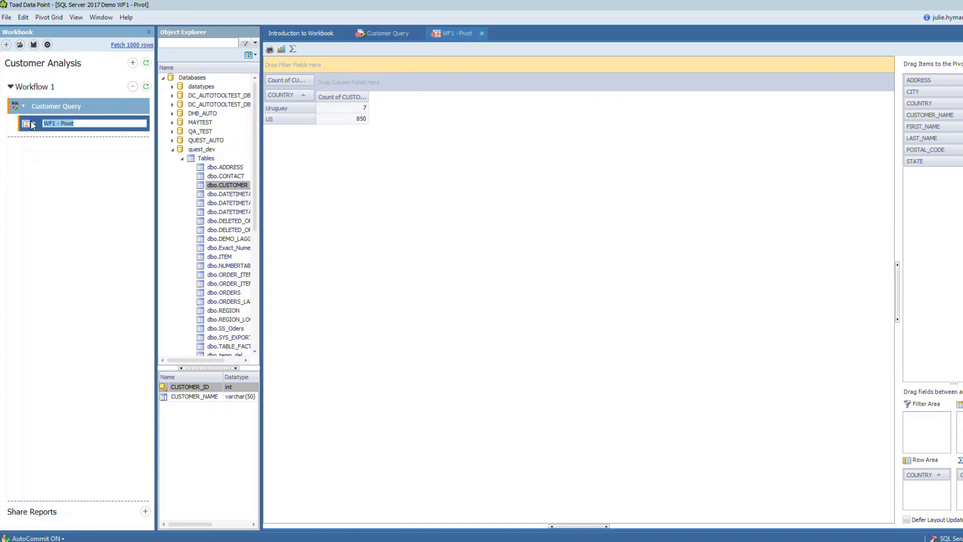
{"action": "type", "text": "Cusome"}
{"action": "type", "text": "t count by country"}
{"action": "left_click", "coordinate": [59, 176]}
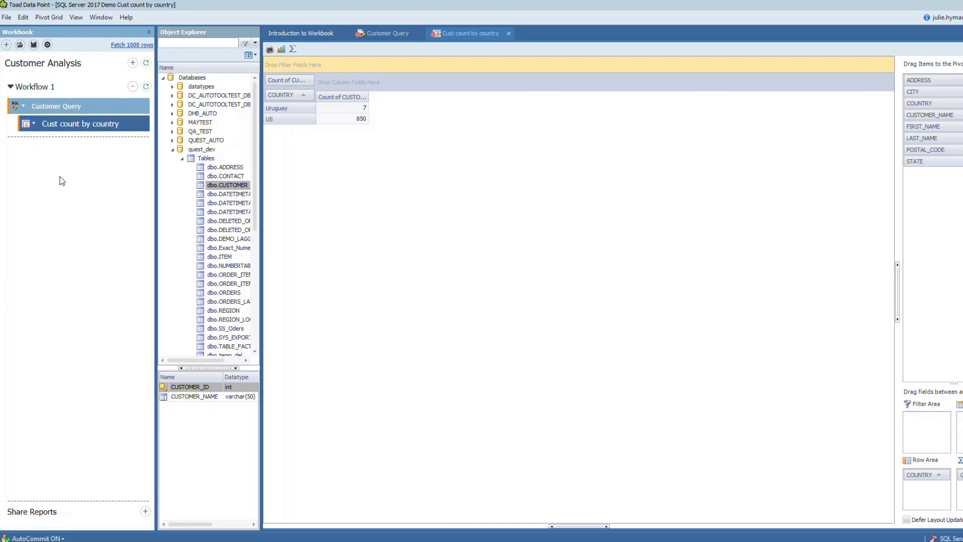
Add a second Pivot Grid step under Customer Query with POSTAL_CODE as the row field and CUSTOMER_NAME as the data item
{"action": "left_click", "coordinate": [24, 111]}
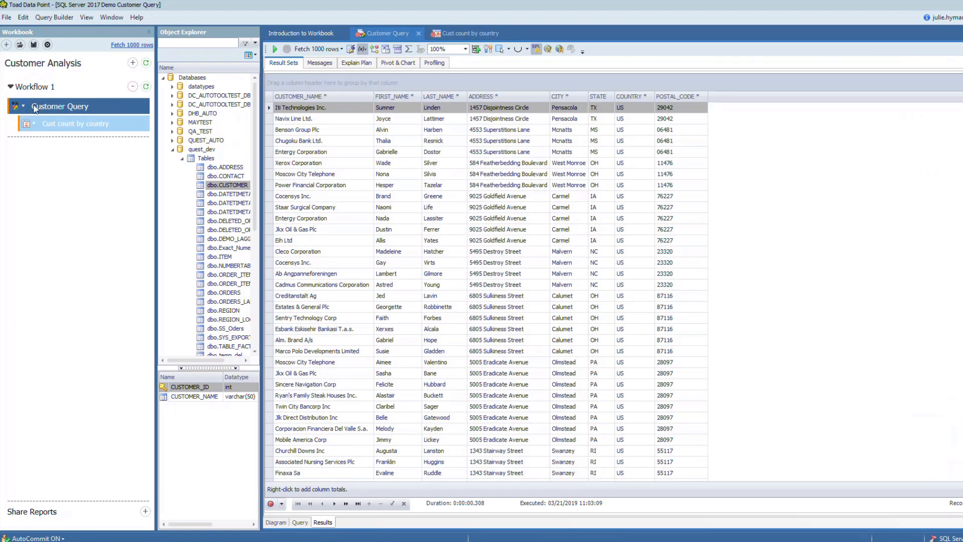
{"action": "right_click", "coordinate": [27, 111]}
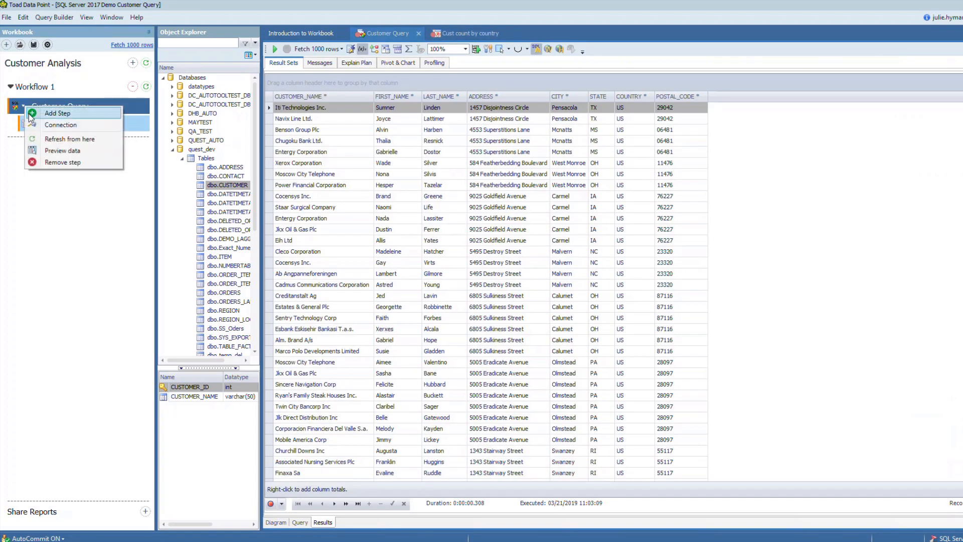
{"action": "left_click", "coordinate": [31, 117]}
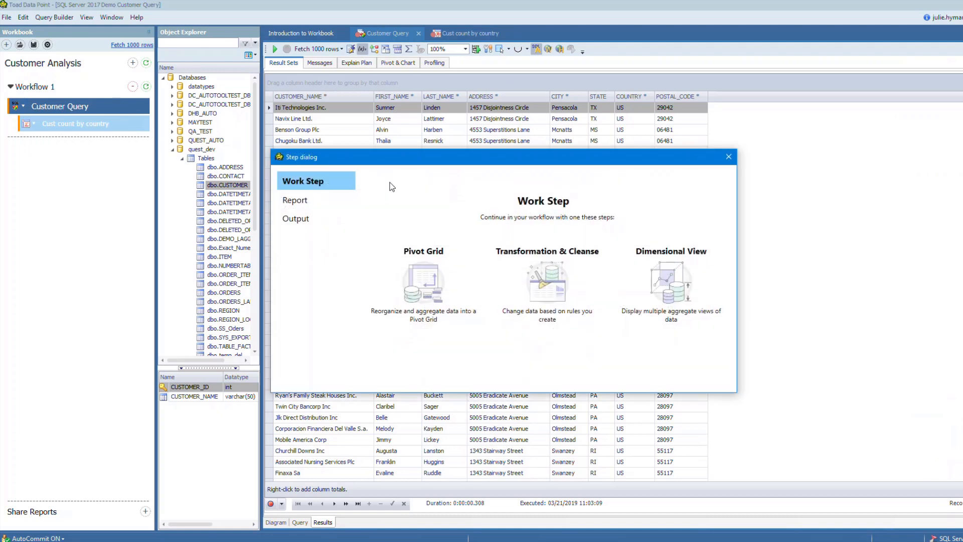
{"action": "key", "text": "Escape"}
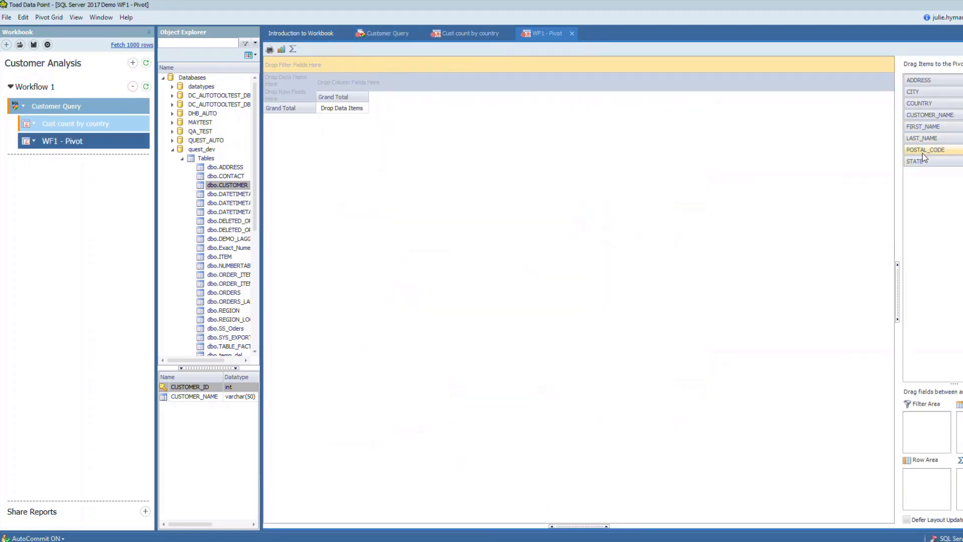
{"action": "left_click_drag", "start_coordinate": [922, 152], "coordinate": [295, 93]}
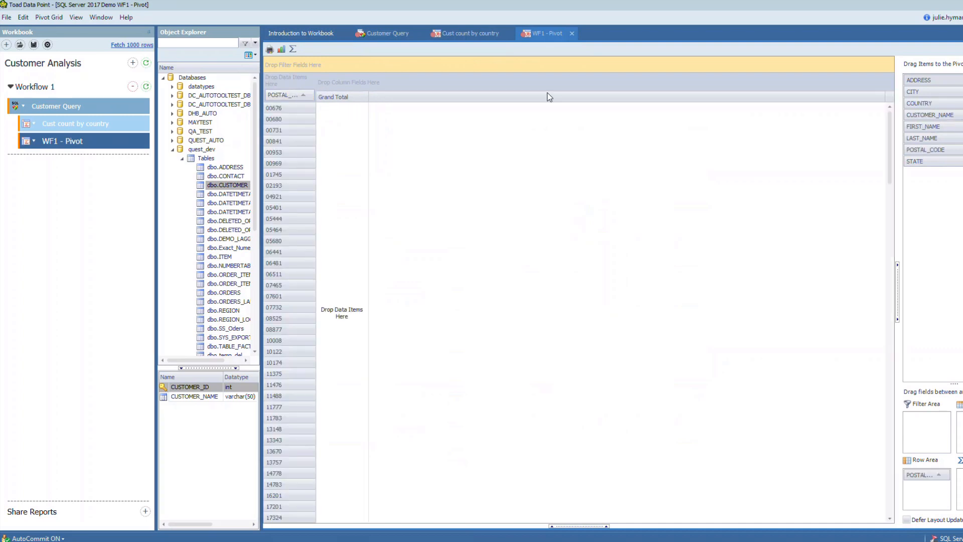
{"action": "left_click_drag", "start_coordinate": [929, 115], "coordinate": [350, 162]}
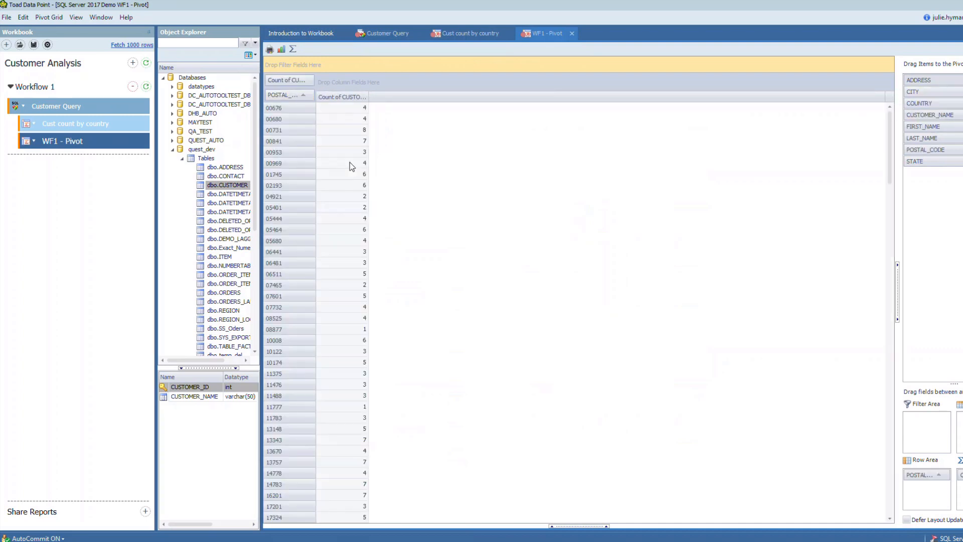
Rename the new postal code pivot step as Cust count by state
{"action": "left_click", "coordinate": [79, 144]}
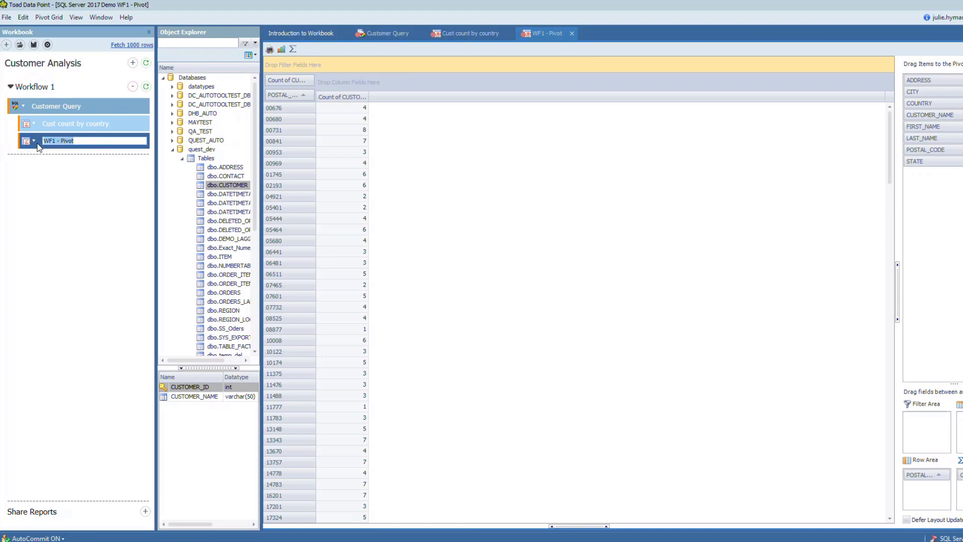
{"action": "type", "text": "Cust count by state"}
{"action": "key", "text": "Return"}
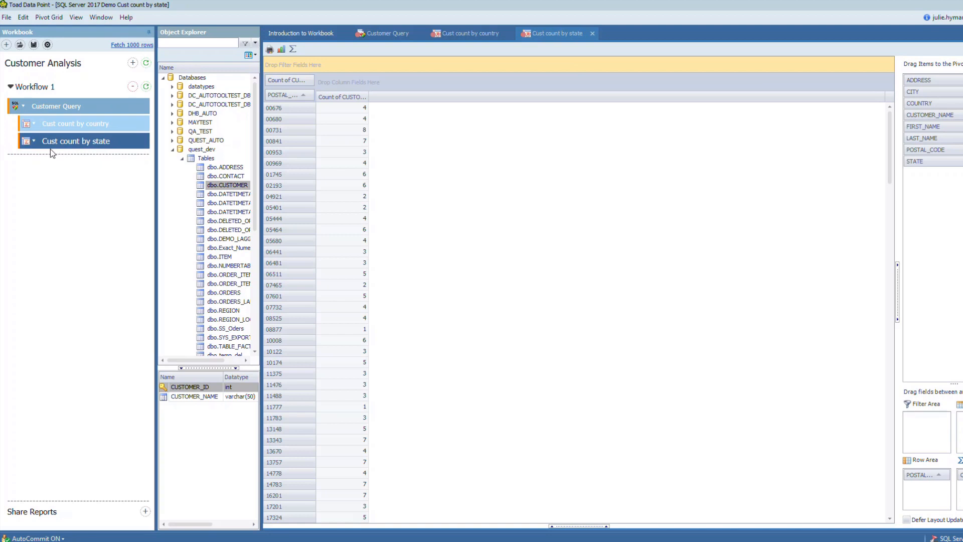
Add a Dimensional View step under Customer Query and create a view from the STATE column
{"action": "left_click", "coordinate": [26, 107]}
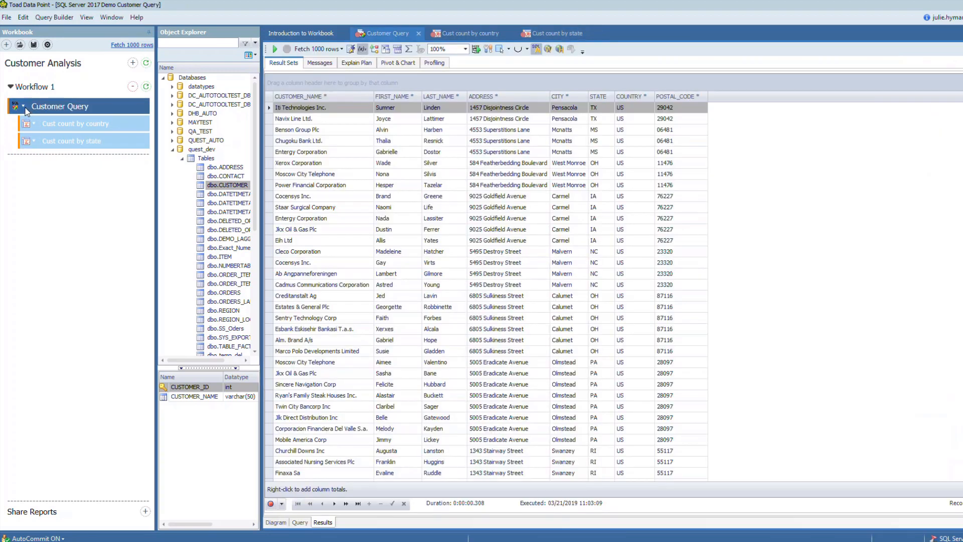
{"action": "right_click", "coordinate": [25, 110]}
{"action": "left_click", "coordinate": [50, 115]}
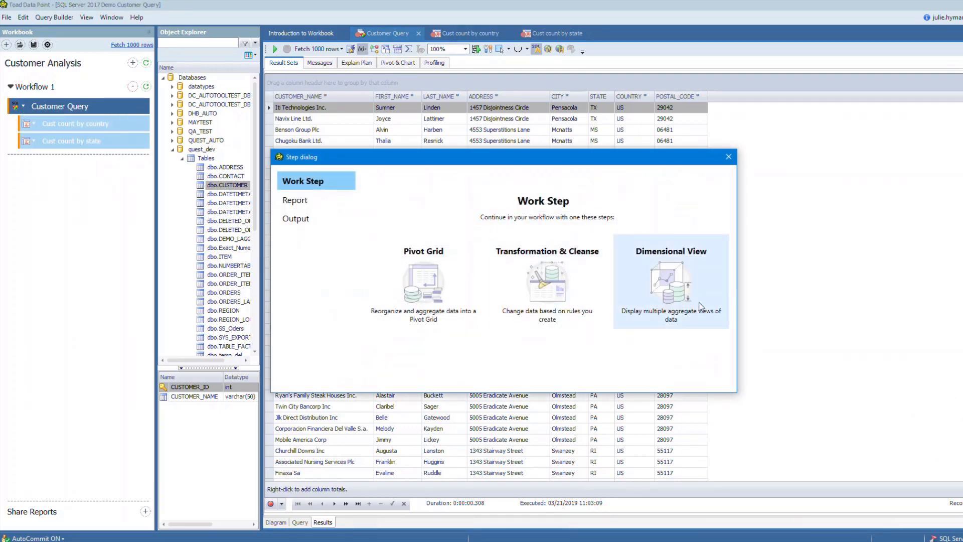
{"action": "left_click", "coordinate": [684, 275]}
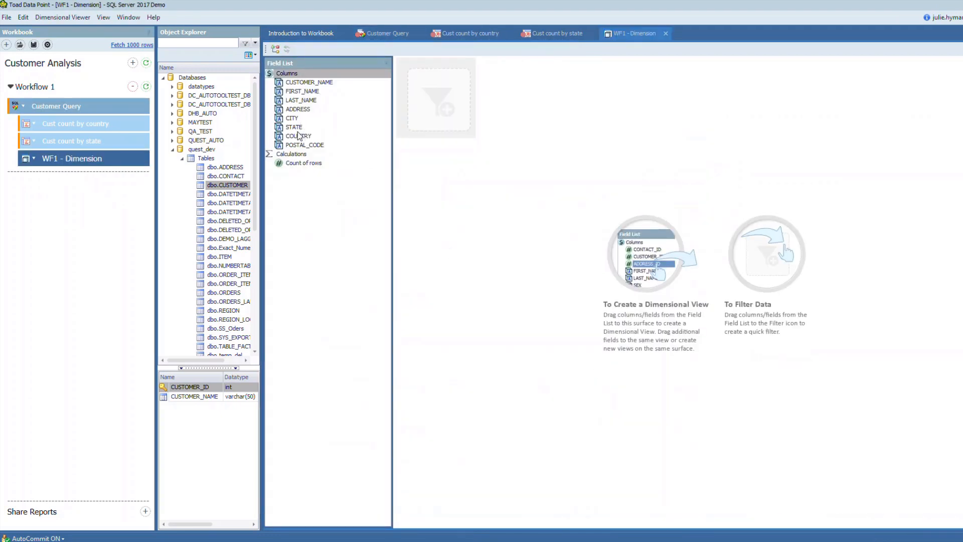
{"action": "left_click_drag", "start_coordinate": [299, 128], "coordinate": [456, 208]}
Set the CUSTOMER_NAME column's aggregate type to Count Distinct and add it to the STATE view
{"action": "right_click", "coordinate": [316, 84]}
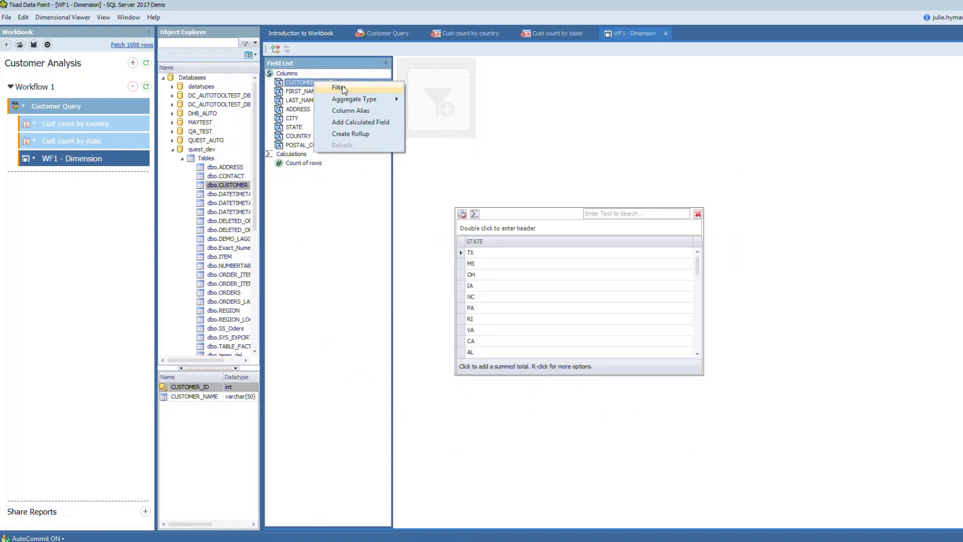
{"action": "mouse_move", "coordinate": [351, 99]}
{"action": "left_click", "coordinate": [444, 133]}
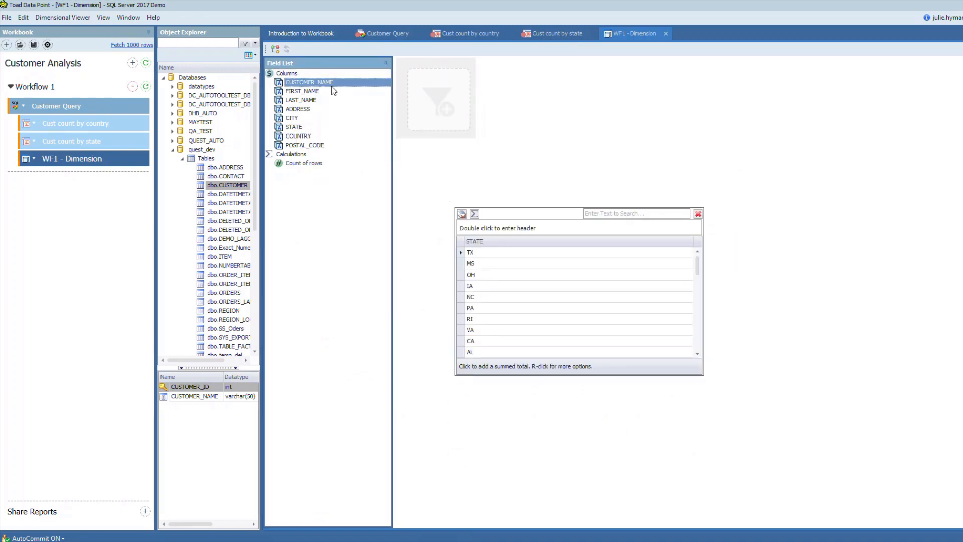
{"action": "left_click_drag", "start_coordinate": [331, 87], "coordinate": [566, 271]}
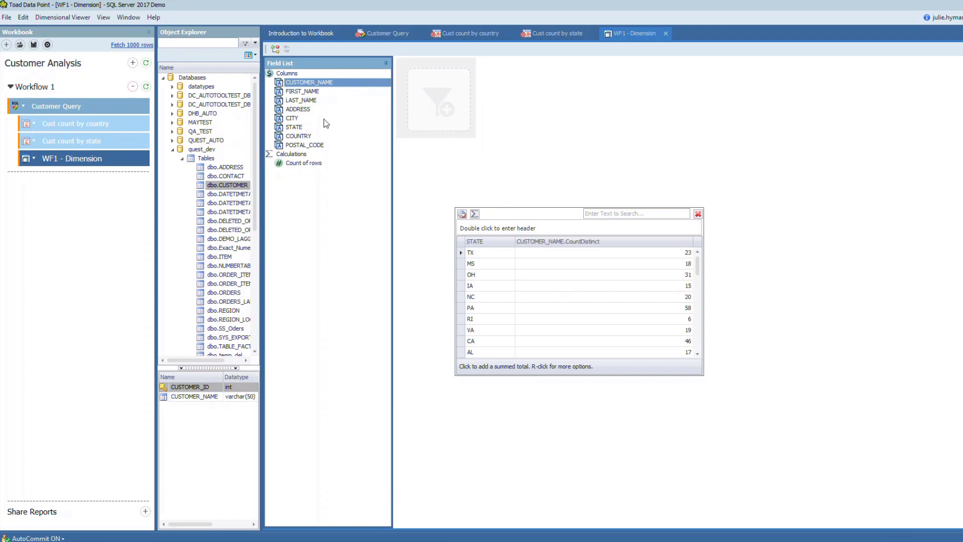
Add POSTAL_CODE to the STATE view and move the view up beside the filter area
{"action": "left_click", "coordinate": [302, 146]}
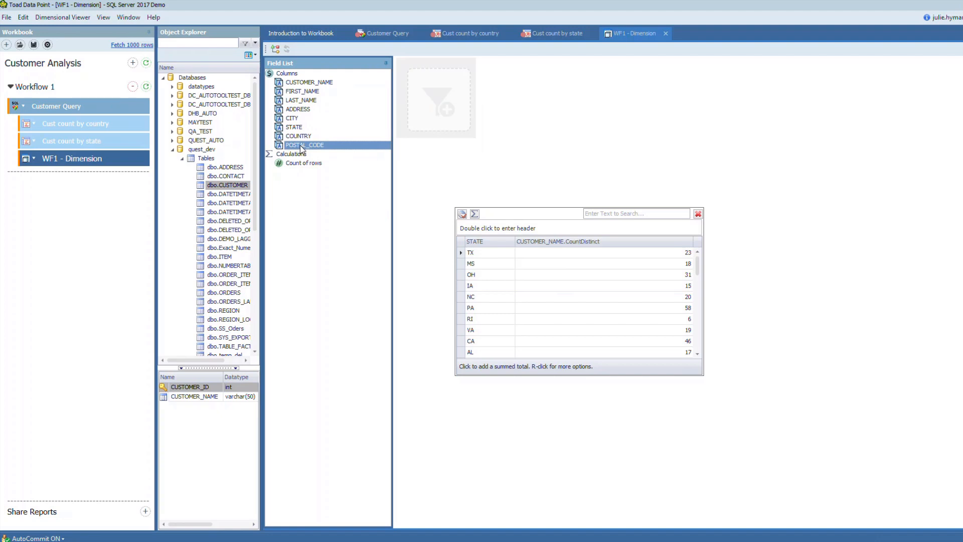
{"action": "left_click_drag", "start_coordinate": [300, 146], "coordinate": [535, 271]}
{"action": "left_click_drag", "start_coordinate": [542, 224], "coordinate": [587, 80]}
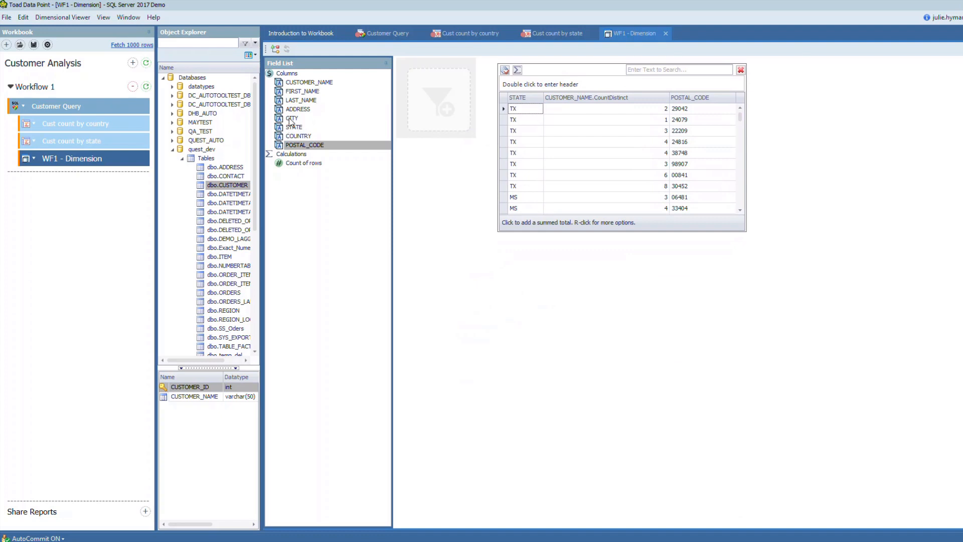
Create a second view from CITY with the distinct count of CUSTOMER_NAME and align it below the STATE view
{"action": "left_click_drag", "start_coordinate": [292, 121], "coordinate": [459, 297]}
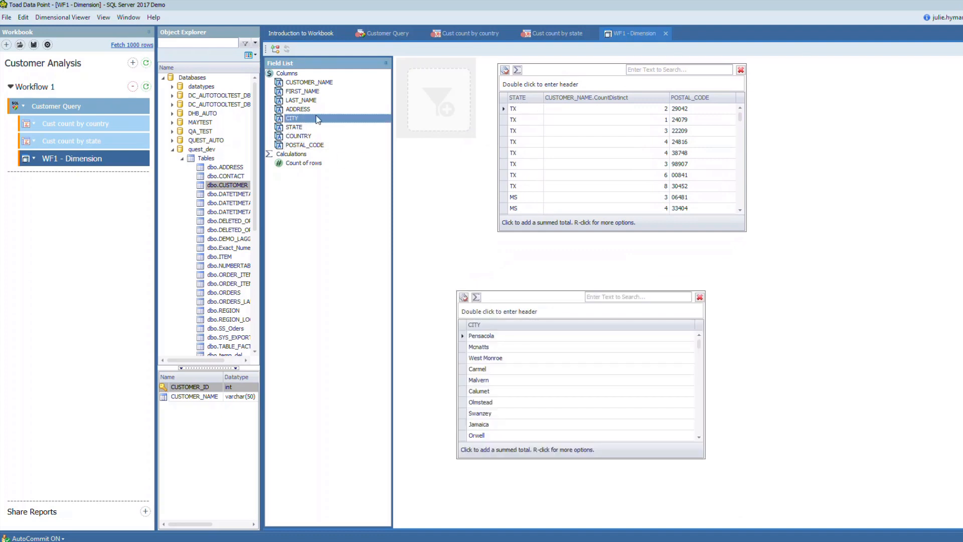
{"action": "right_click", "coordinate": [305, 84]}
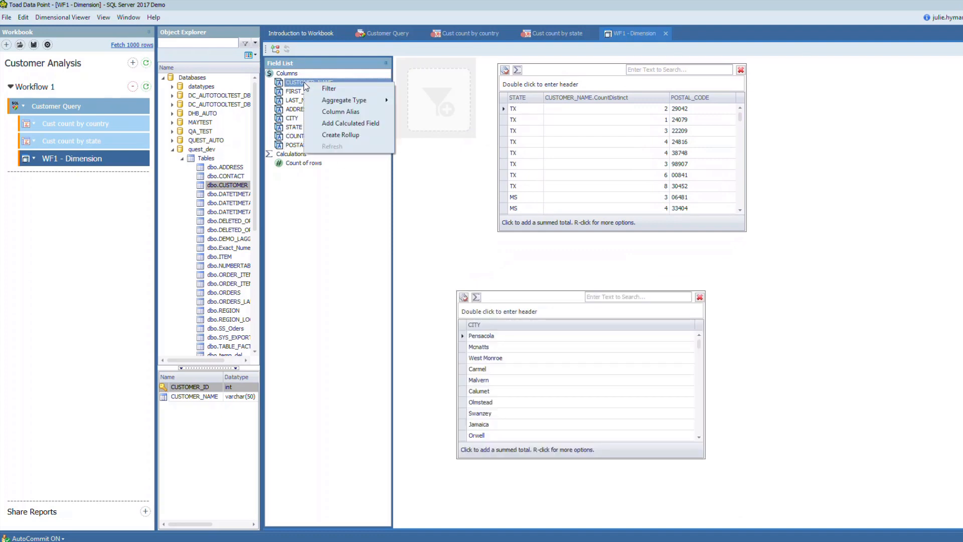
{"action": "mouse_move", "coordinate": [321, 103]}
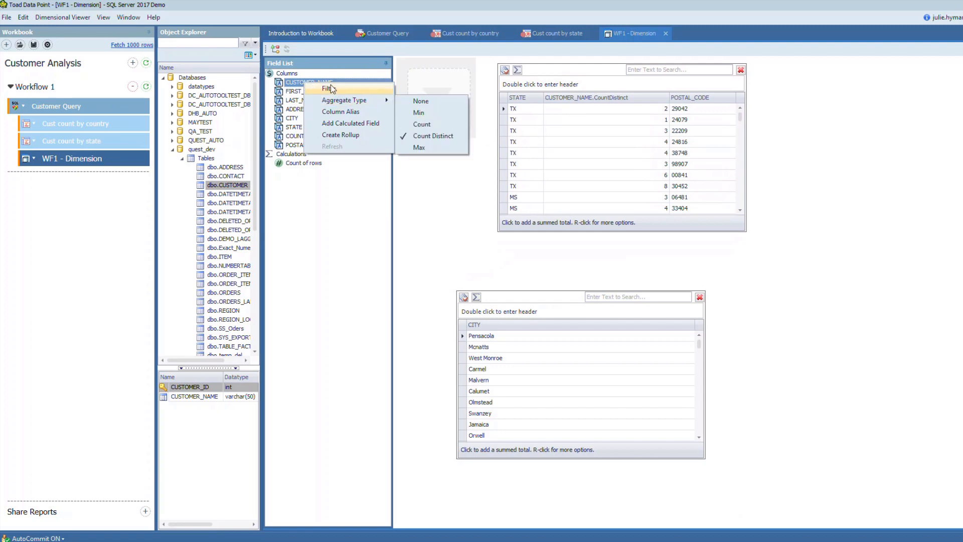
{"action": "left_click", "coordinate": [294, 85]}
{"action": "left_click_drag", "start_coordinate": [294, 85], "coordinate": [579, 351]}
{"action": "left_click_drag", "start_coordinate": [516, 310], "coordinate": [554, 266]}
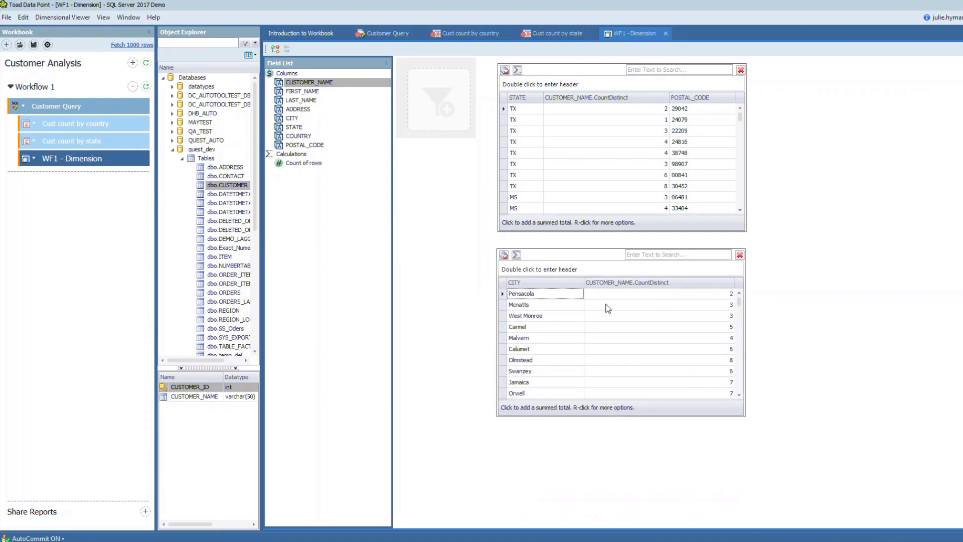
Add an Excel report step to the Cust count by country pivot
{"action": "double_click", "coordinate": [42, 125]}
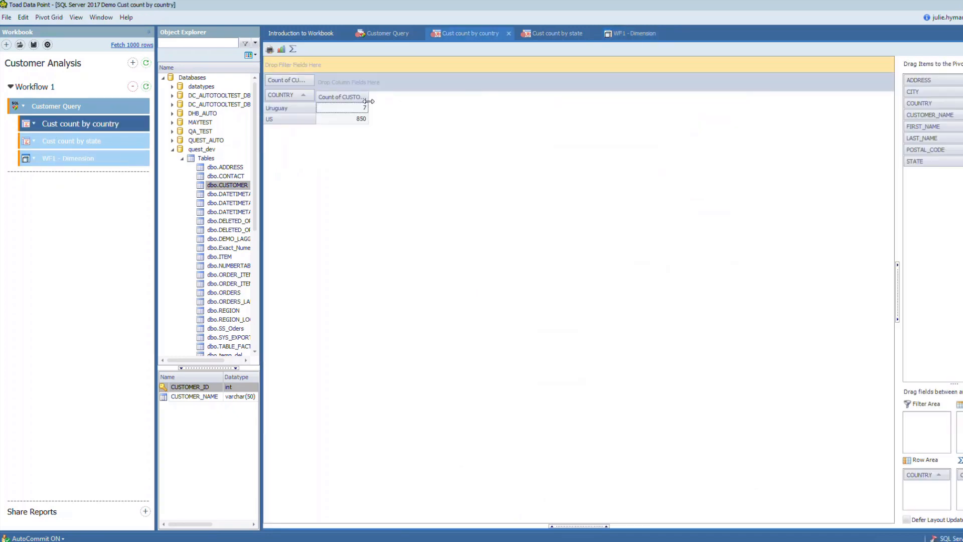
{"action": "left_click", "coordinate": [34, 125]}
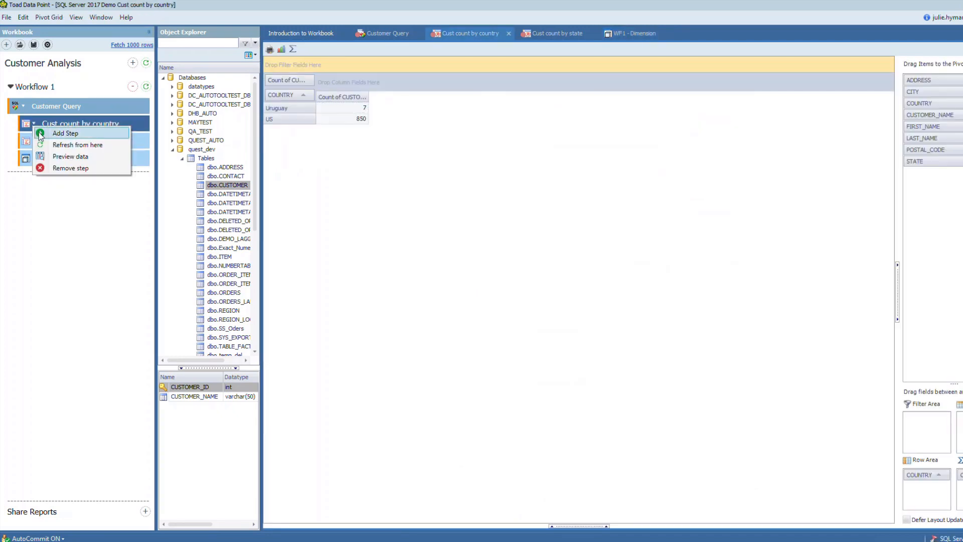
{"action": "left_click", "coordinate": [55, 132]}
{"action": "left_click", "coordinate": [292, 201]}
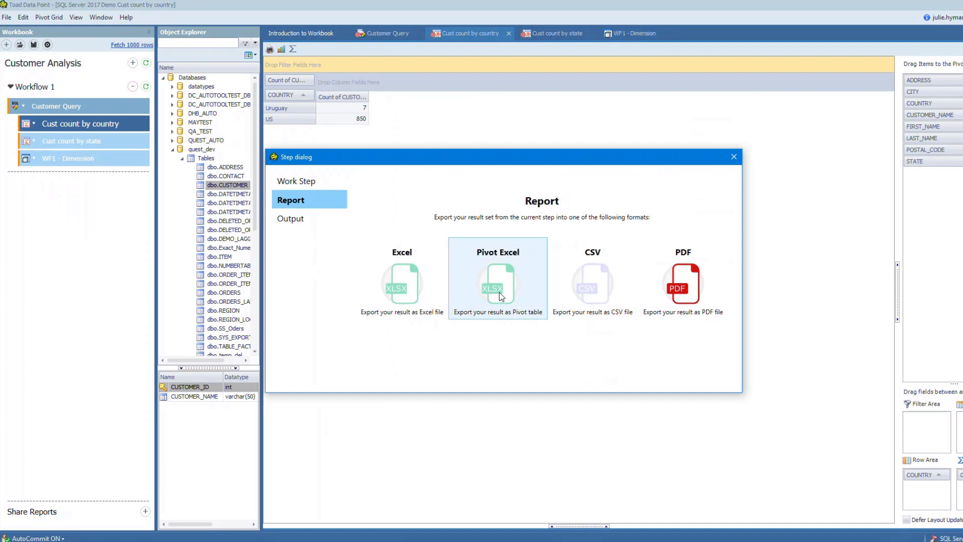
{"action": "left_click", "coordinate": [418, 298]}
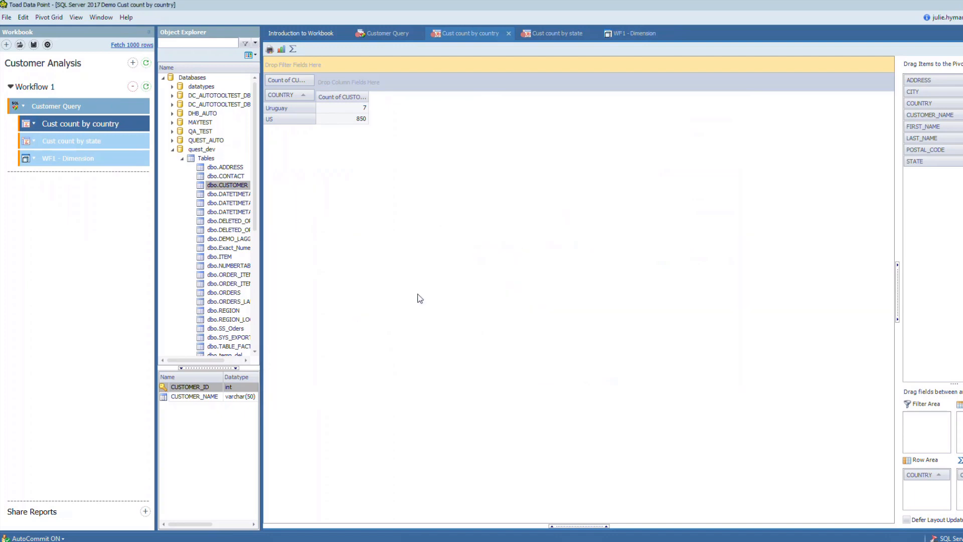
Rename the country pivot's Excel report as Excel Workbook1
{"action": "double_click", "coordinate": [79, 143]}
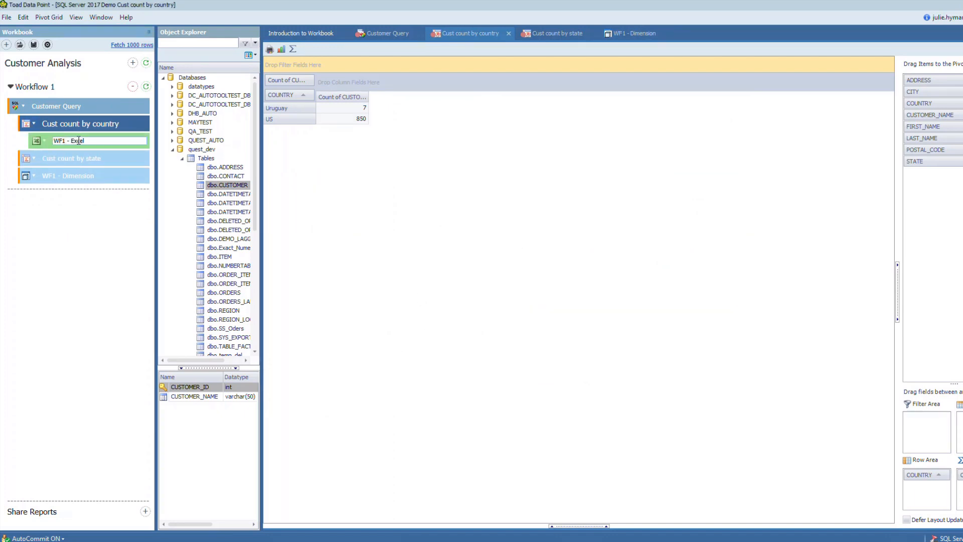
{"action": "left_click_drag", "start_coordinate": [86, 141], "coordinate": [44, 136]}
{"action": "type", "text": "Excel So"}
{"action": "key", "text": "BackSpace"}
{"action": "key", "text": "BackSpace"}
{"action": "type", "text": "Workbook1"}
{"action": "left_click", "coordinate": [95, 219]}
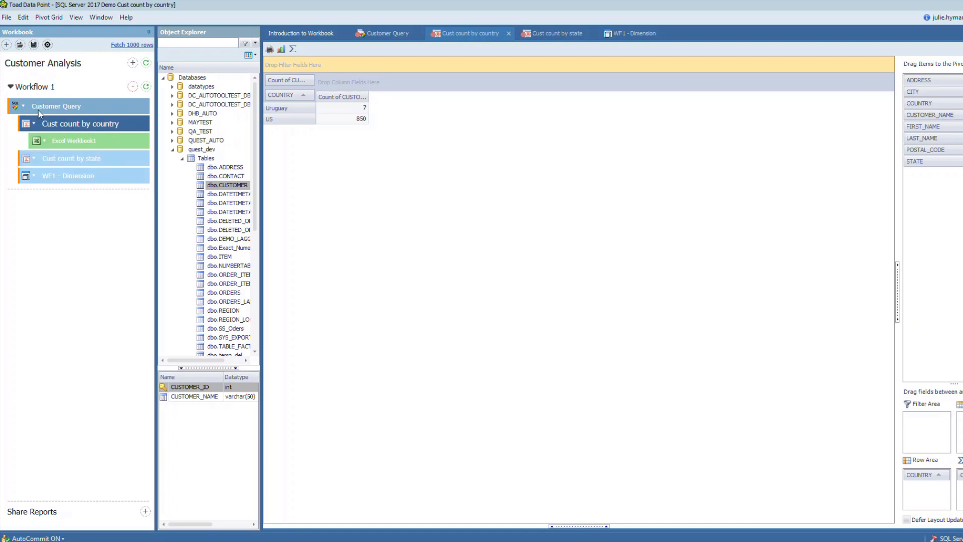
Add an Excel report step to the Cust count by state pivot
{"action": "left_click", "coordinate": [36, 163]}
{"action": "left_click", "coordinate": [35, 161]}
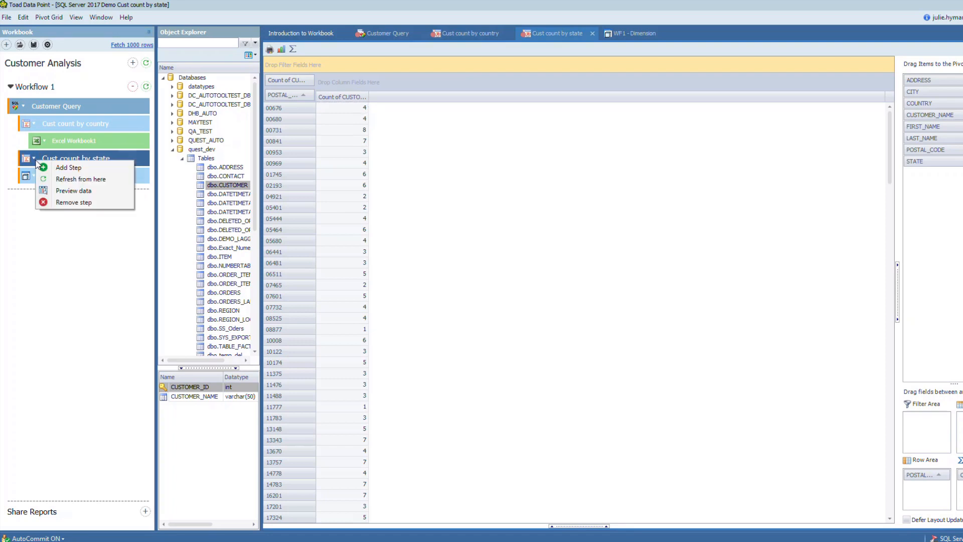
{"action": "left_click", "coordinate": [55, 165]}
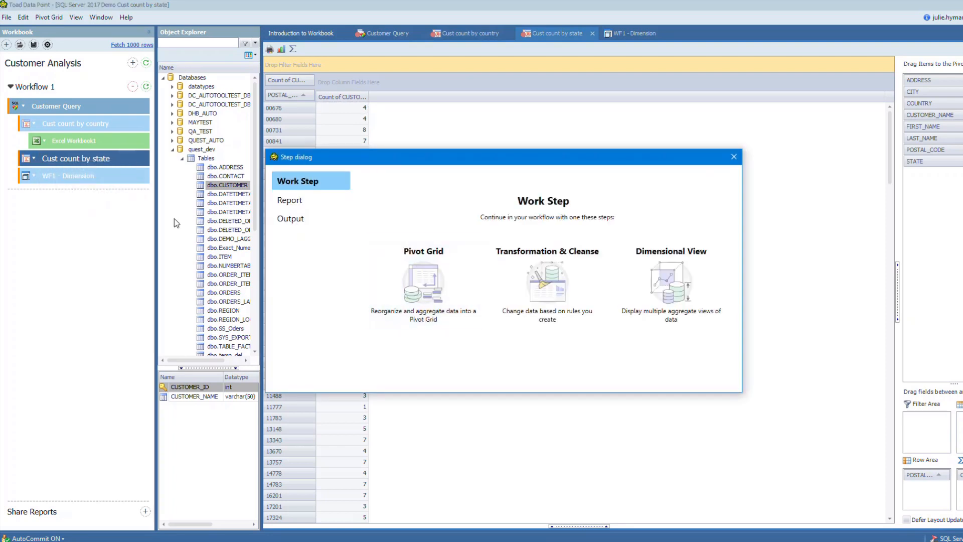
{"action": "left_click", "coordinate": [296, 202]}
{"action": "left_click", "coordinate": [430, 288]}
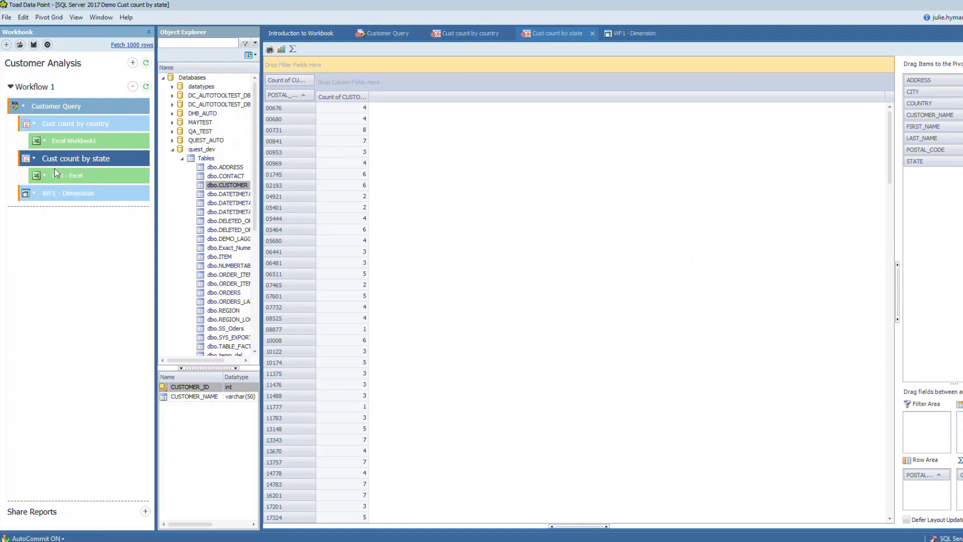
Open the export options of the Excel Workbook1 report and accept them with the file name Excel Workbook1.xlsx
{"action": "left_click", "coordinate": [44, 142]}
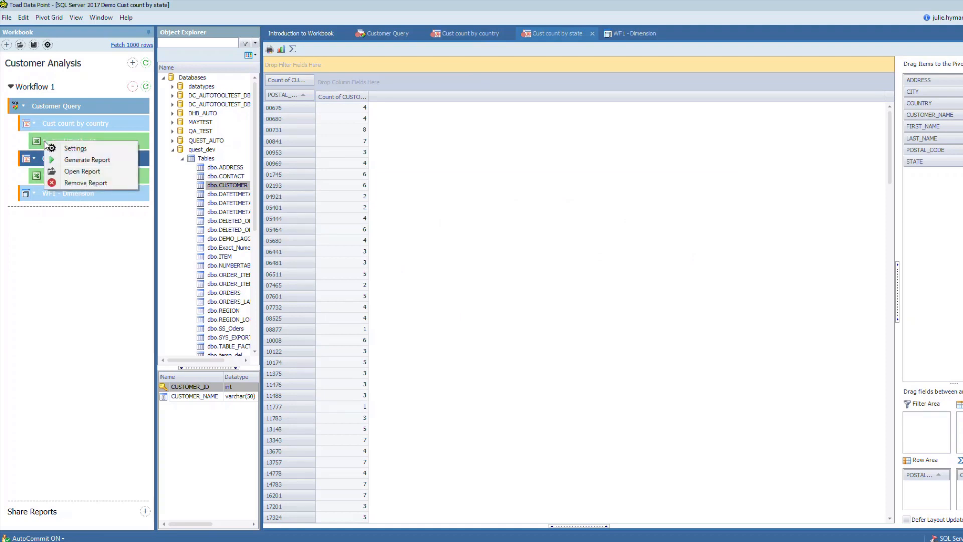
{"action": "left_click", "coordinate": [72, 159]}
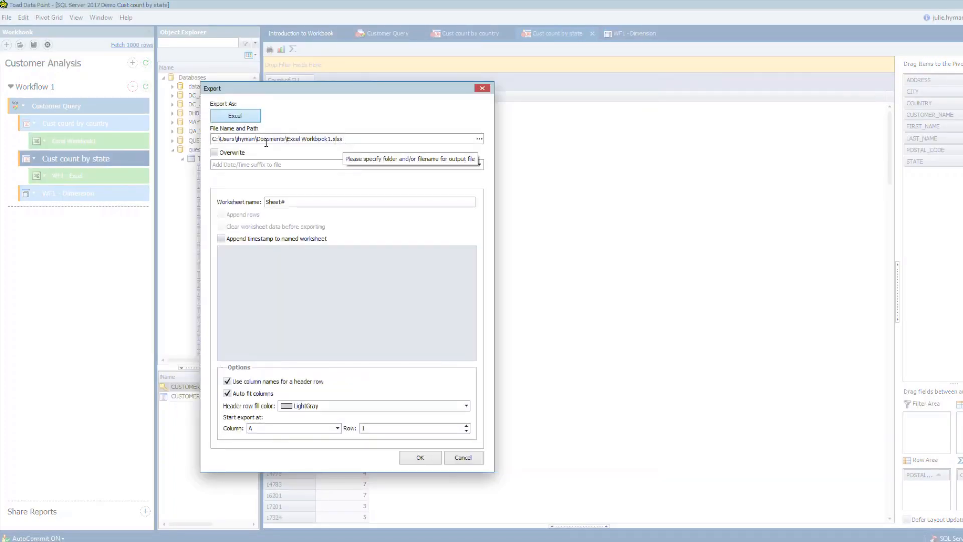
{"action": "left_click", "coordinate": [421, 457]}
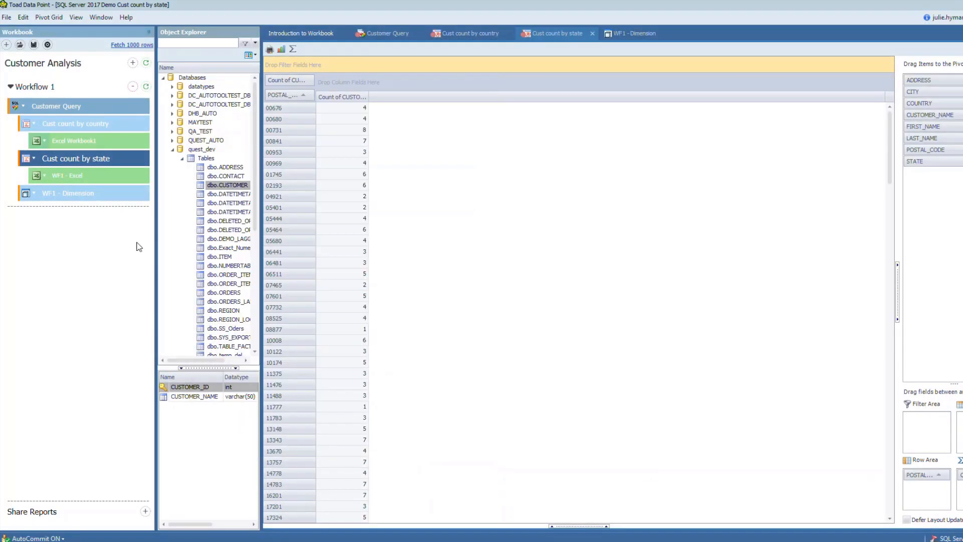
Change the export file name of the Cust count by state pivot's Excel report to Excel Workbook1
{"action": "left_click", "coordinate": [46, 175]}
{"action": "left_click", "coordinate": [123, 181]}
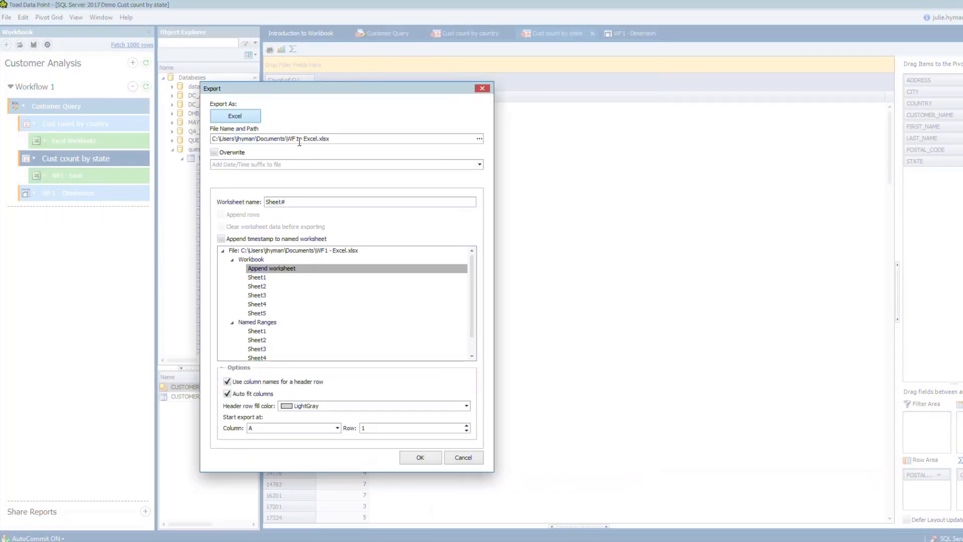
{"action": "left_click_drag", "start_coordinate": [288, 139], "coordinate": [337, 142]}
{"action": "type", "text": "Excel QWo"}
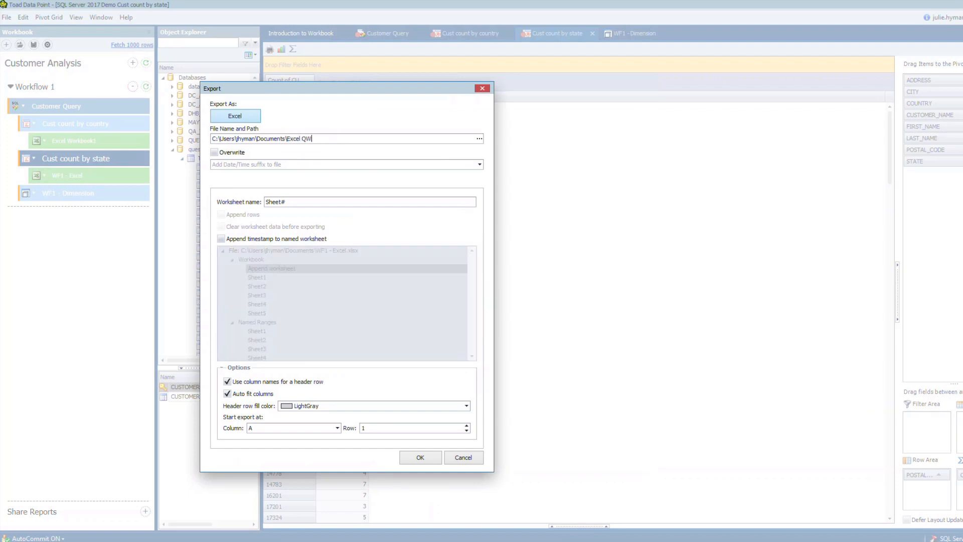
{"action": "key", "text": "BackSpace"}
{"action": "key", "text": "BackSpace"}
{"action": "key", "text": "BackSpace"}
{"action": "type", "text": "Workbook1"}
{"action": "left_click", "coordinate": [415, 460]}
Set the state report's worksheet name to Count by State and apply the export options
{"action": "left_click_drag", "start_coordinate": [297, 201], "coordinate": [265, 202]}
{"action": "type", "text": "Count by State"}
{"action": "left_click", "coordinate": [420, 457]}
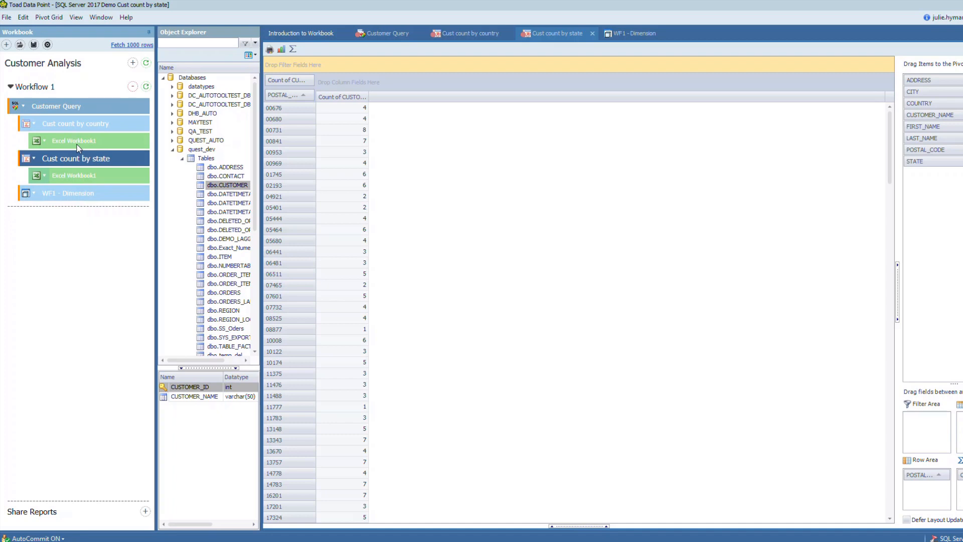
Add a second workflow to the Customer Analysis workbook
{"action": "left_click", "coordinate": [133, 62]}
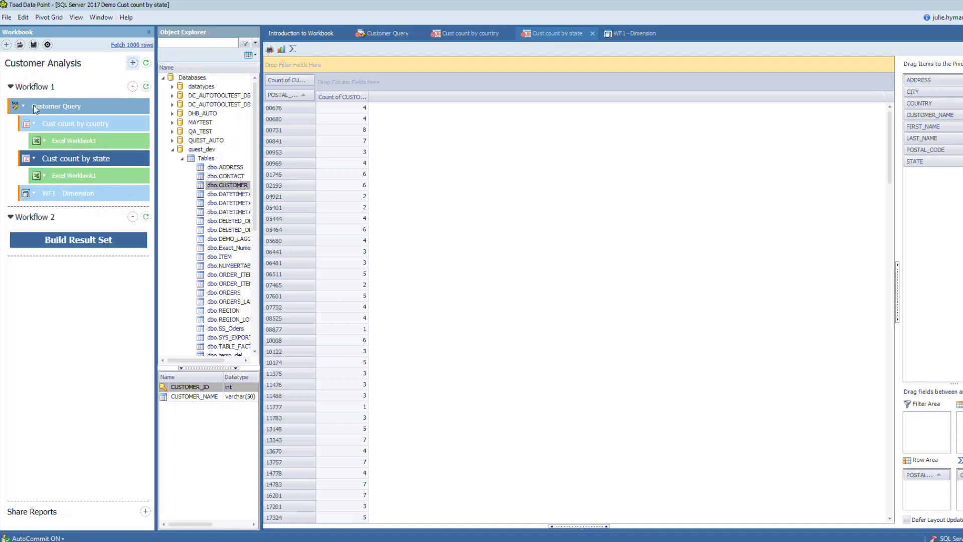